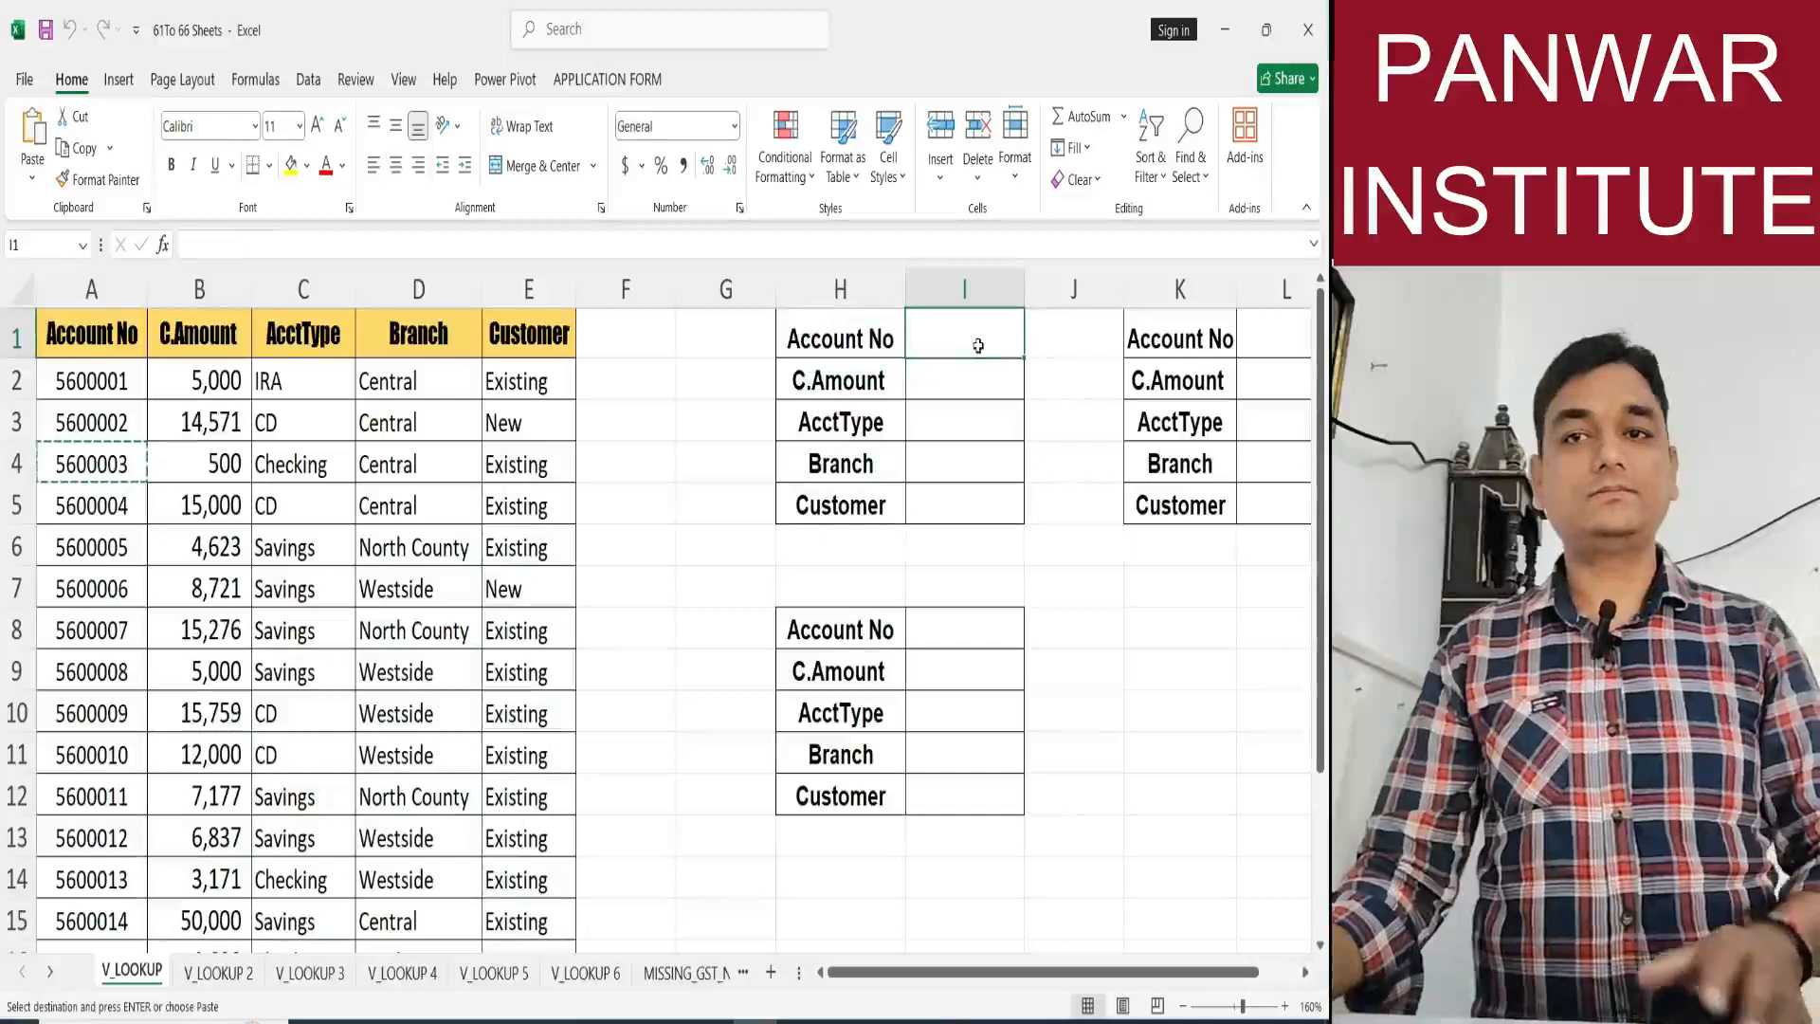
Paste the copied account number into I1 and look up its C.Amount in I2 with =VLOOKUP(I1,A:E,2,0).
key("Down")
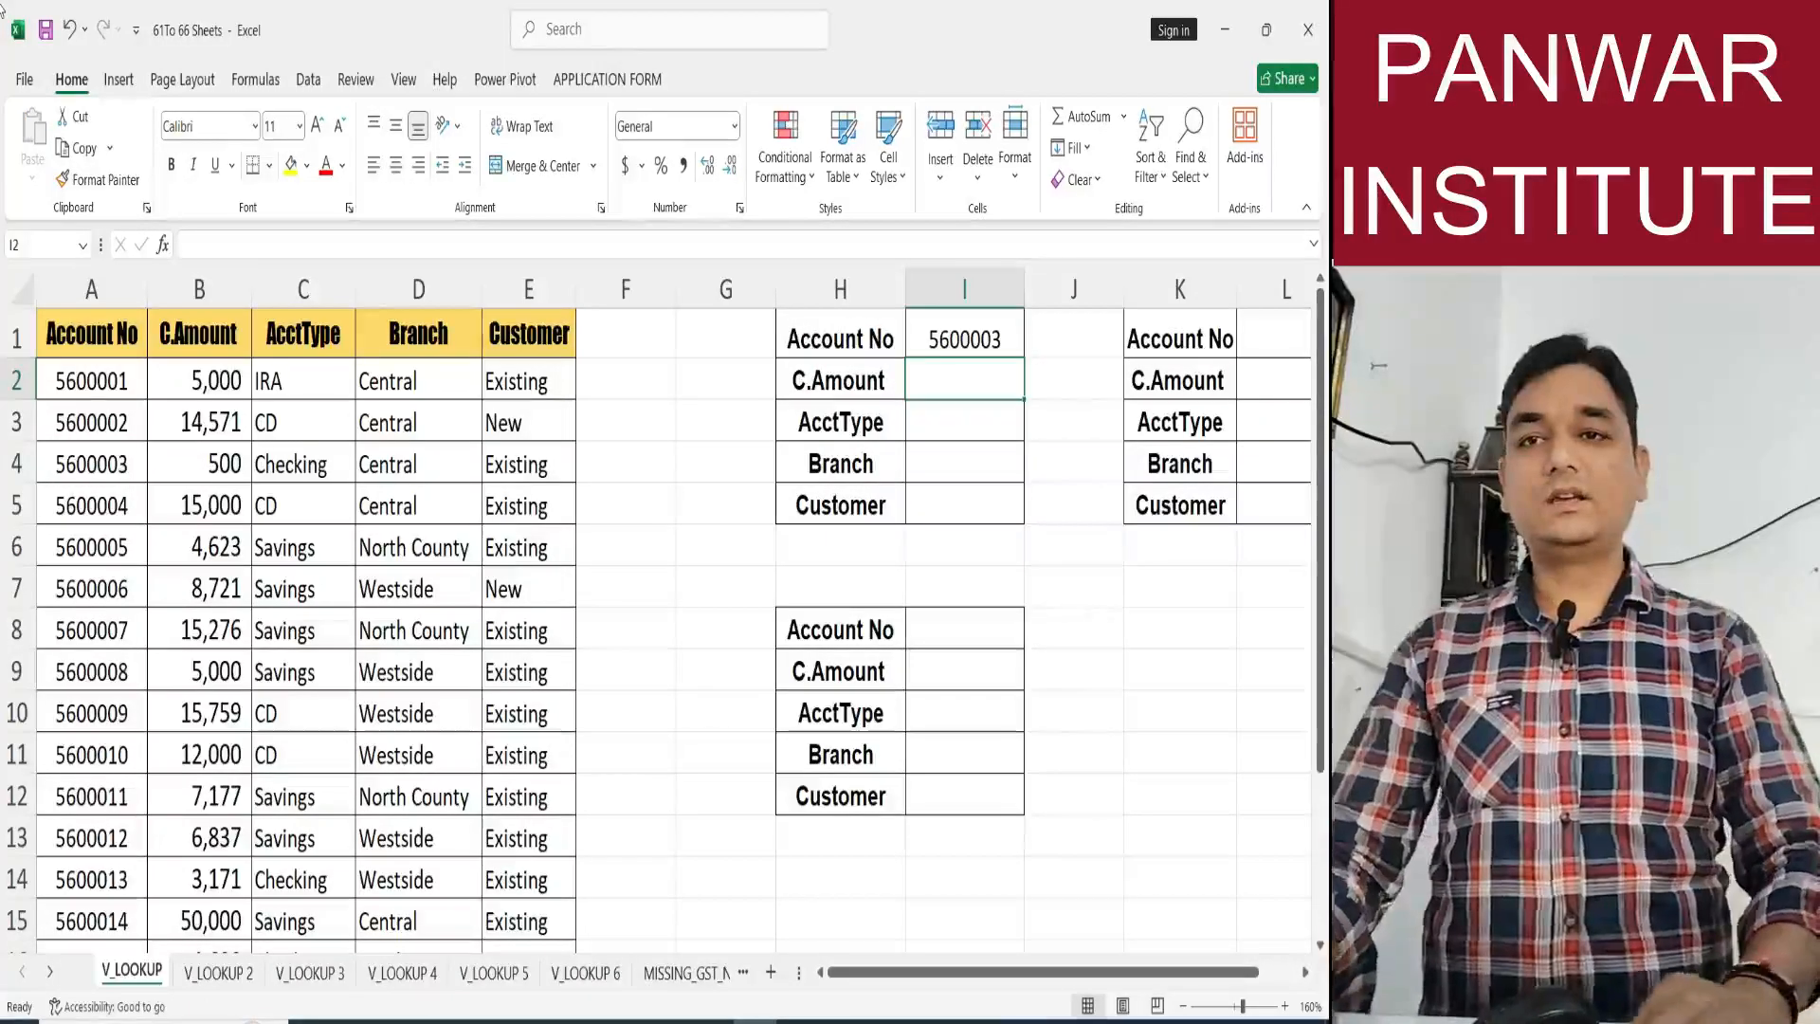
type("=vl")
key("Tab")
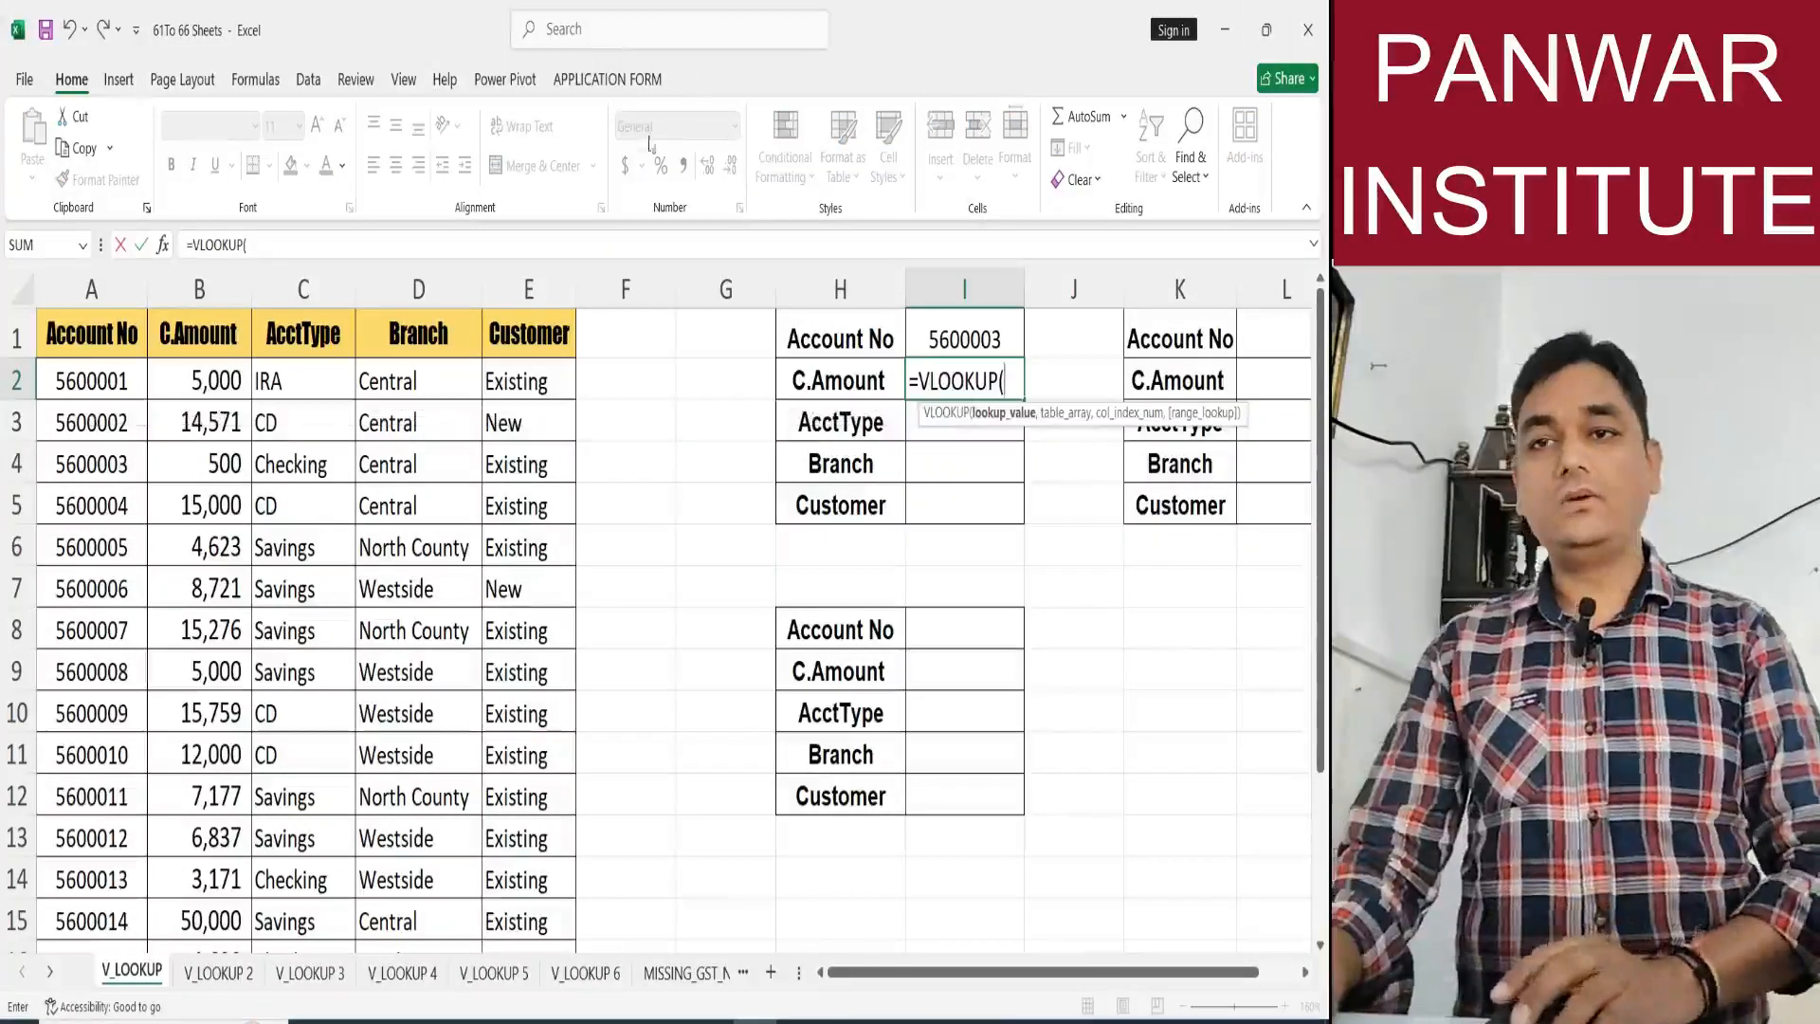
key("Up")
type(",")
left_click_drag(91, 288, 533, 285)
type(",")
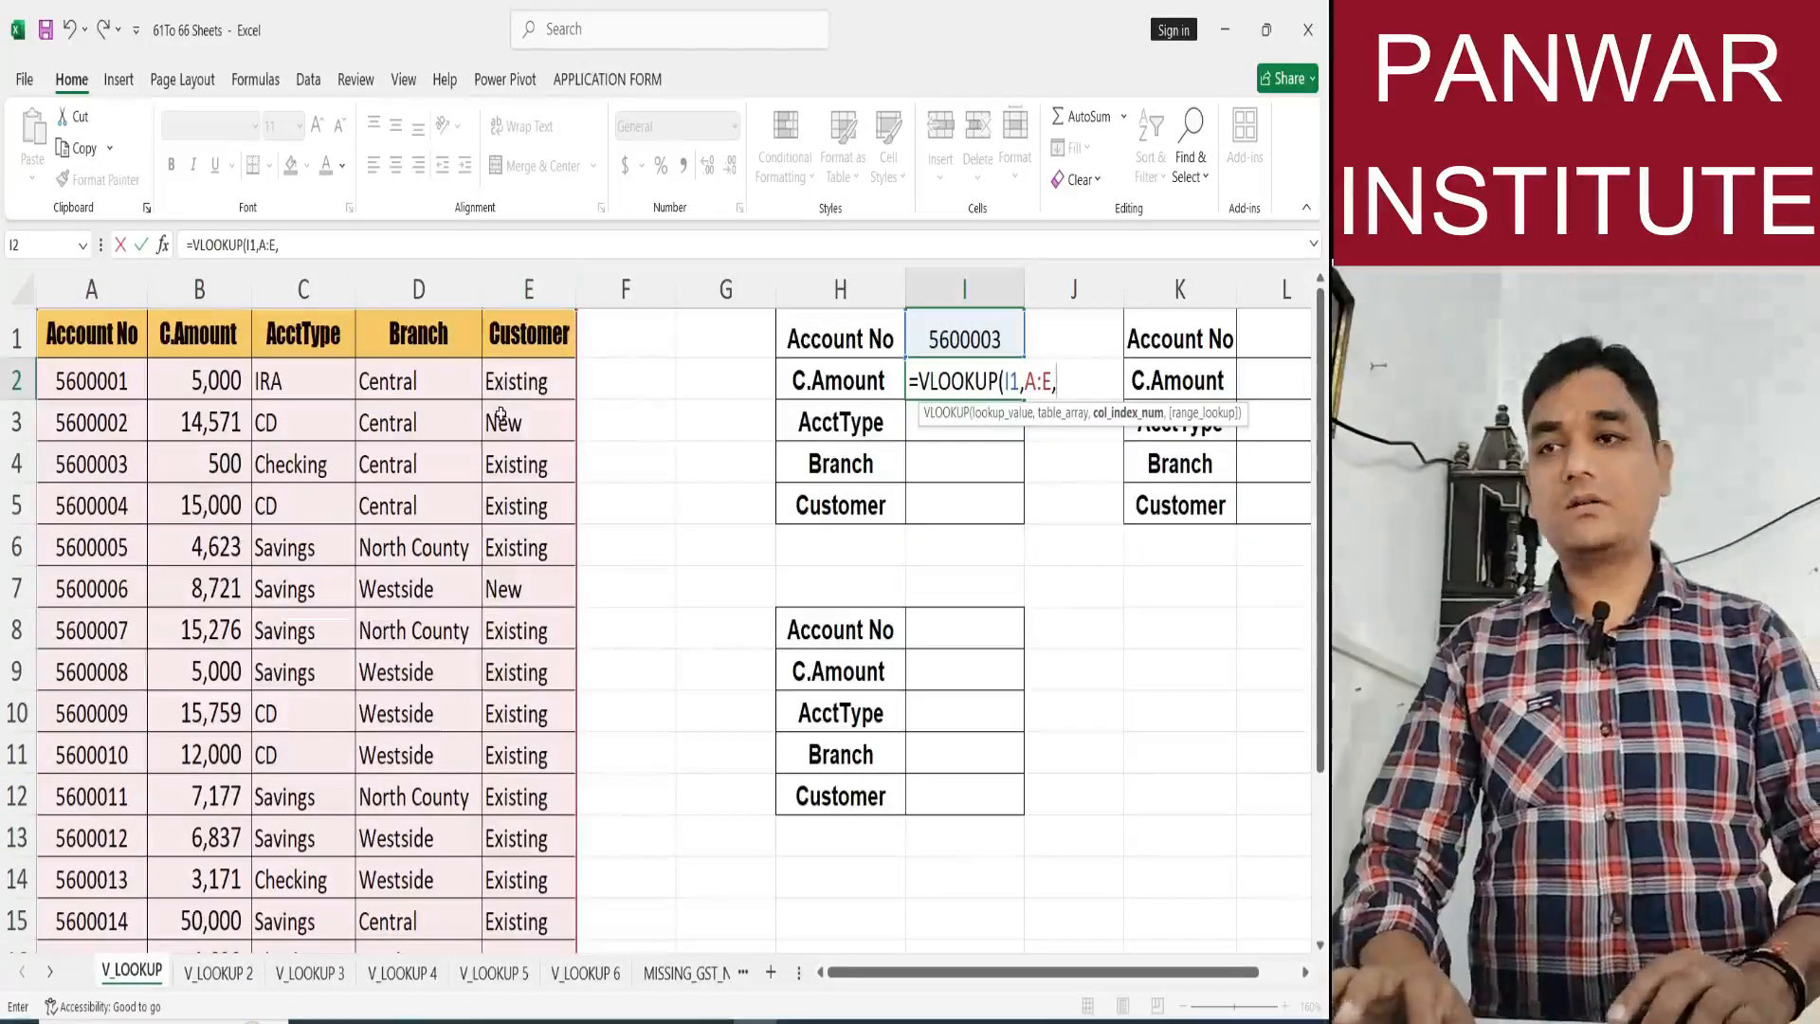
type("2,0")
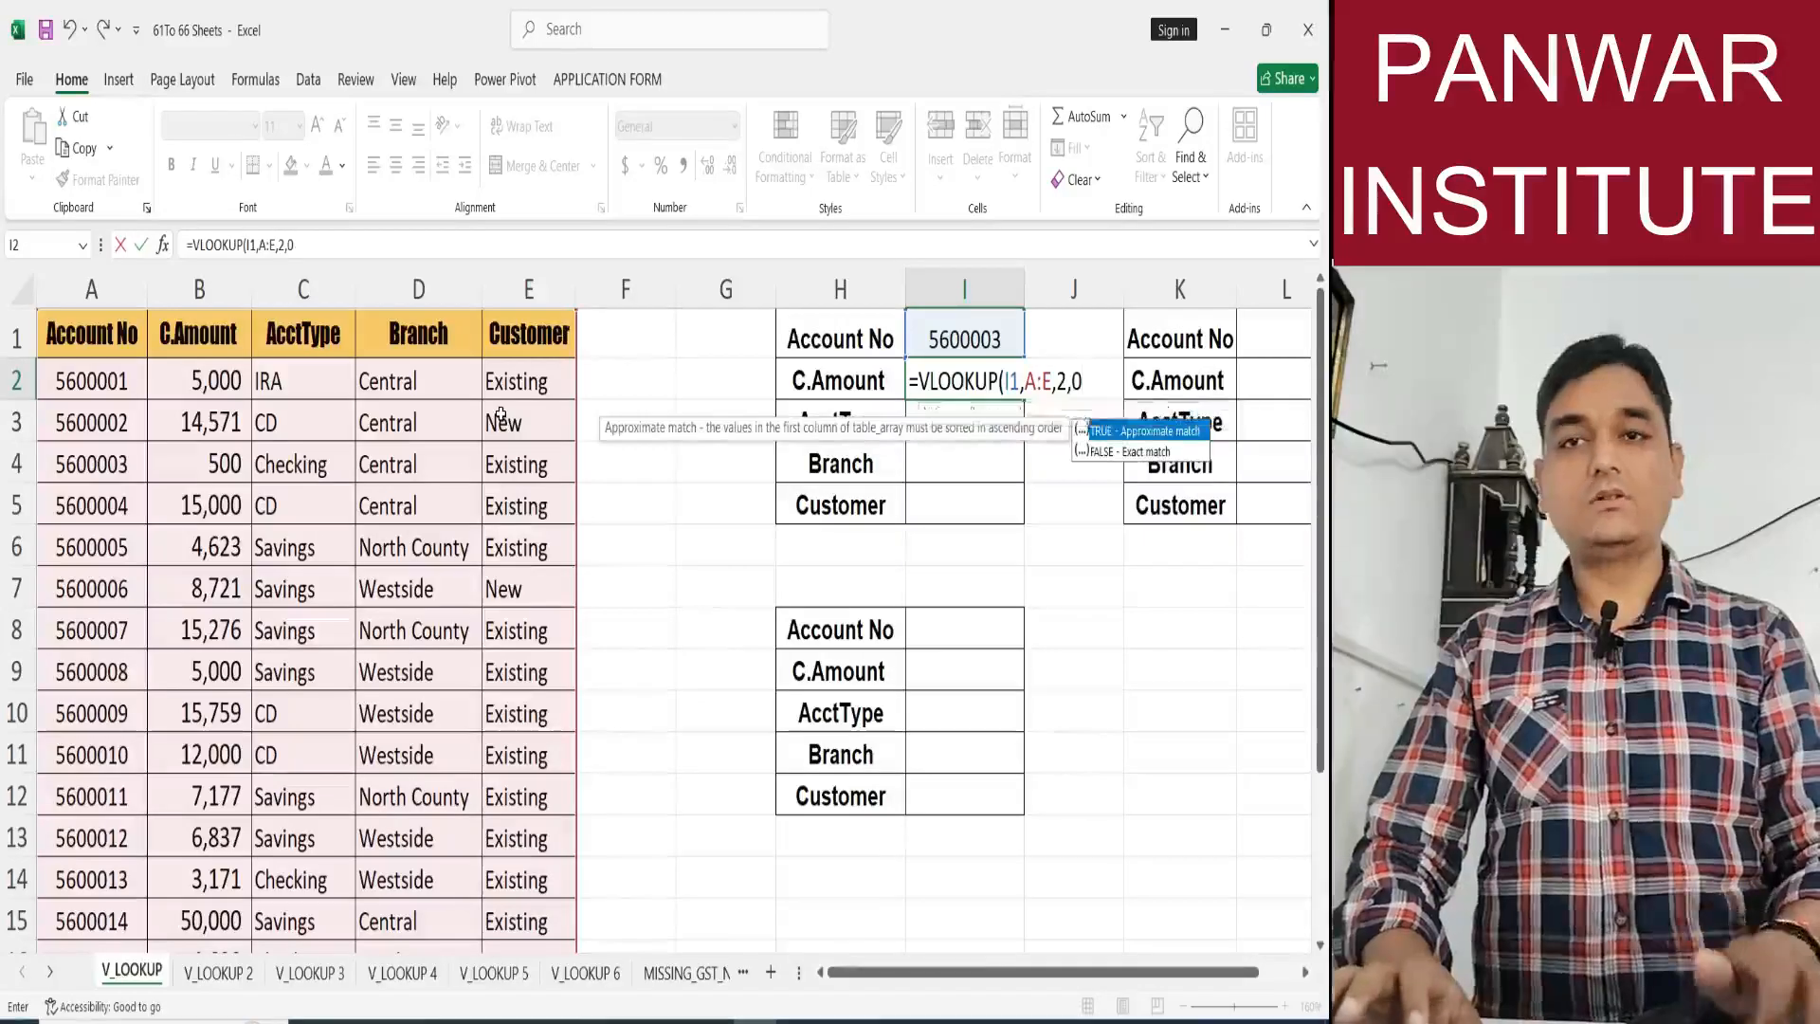
key("Return")
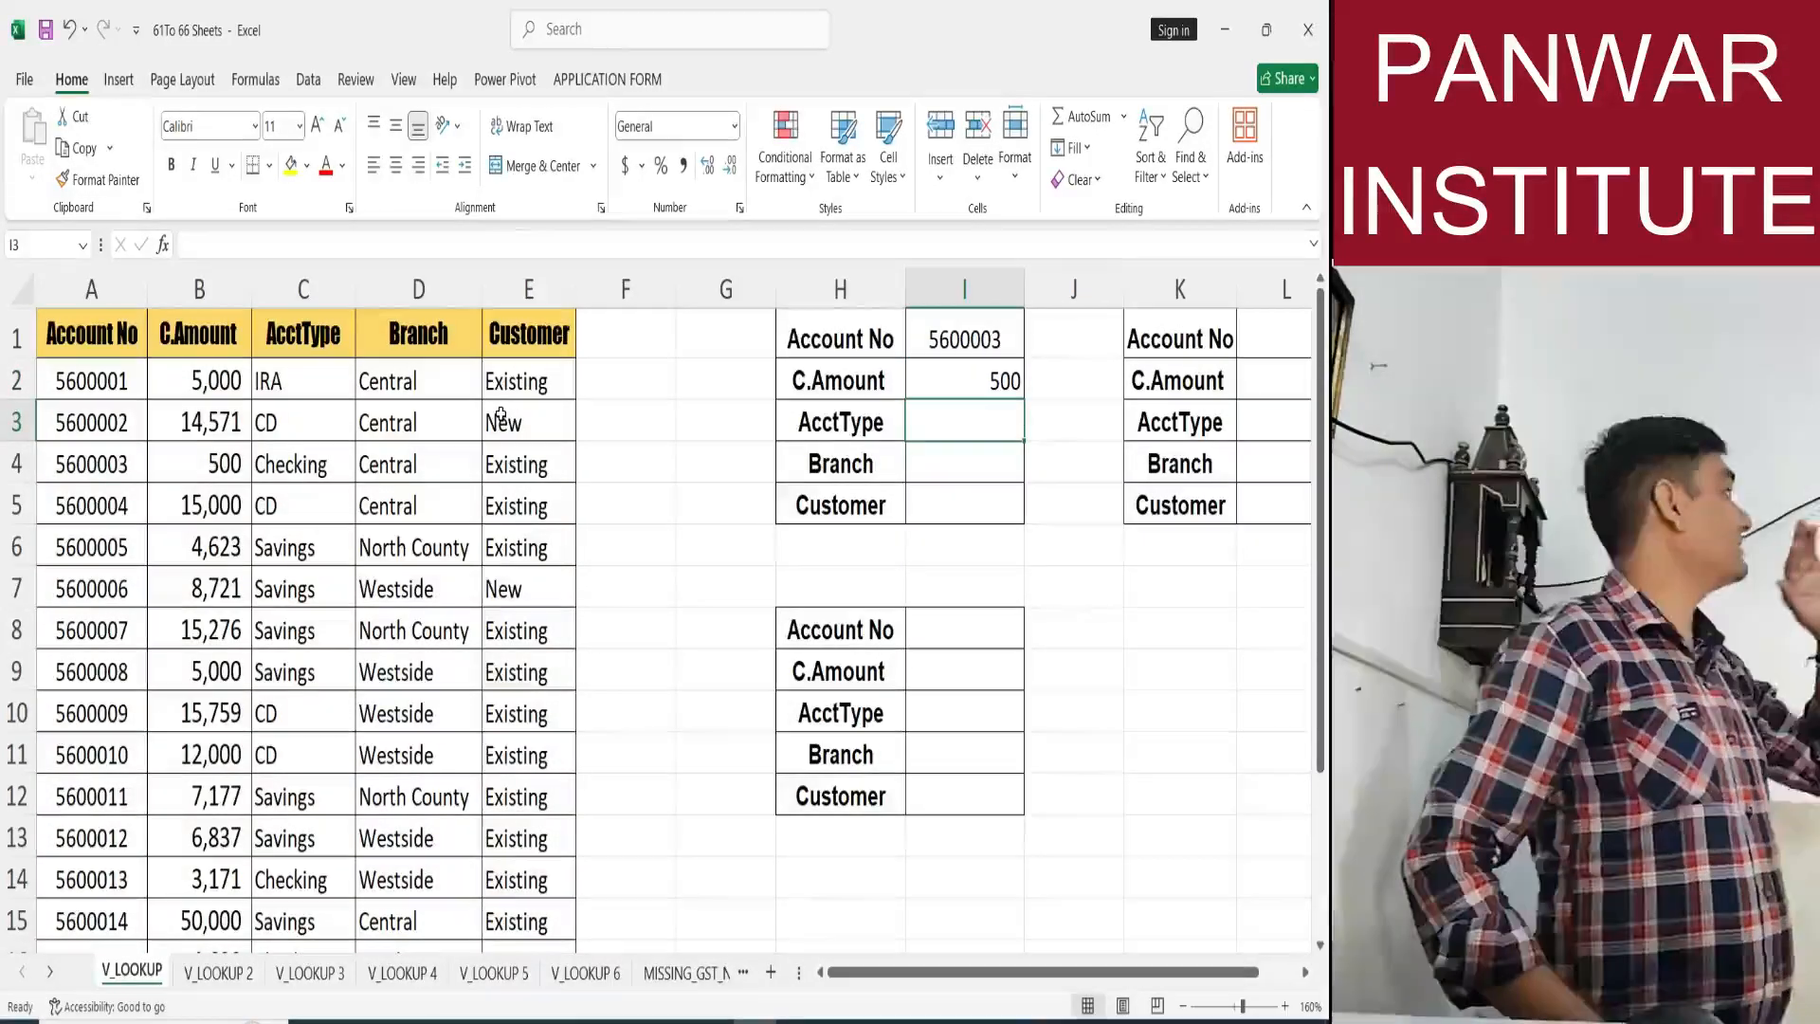
Fill the I2 lookup formula down through I5 and inspect the copied formula in I3.
left_click(943, 375)
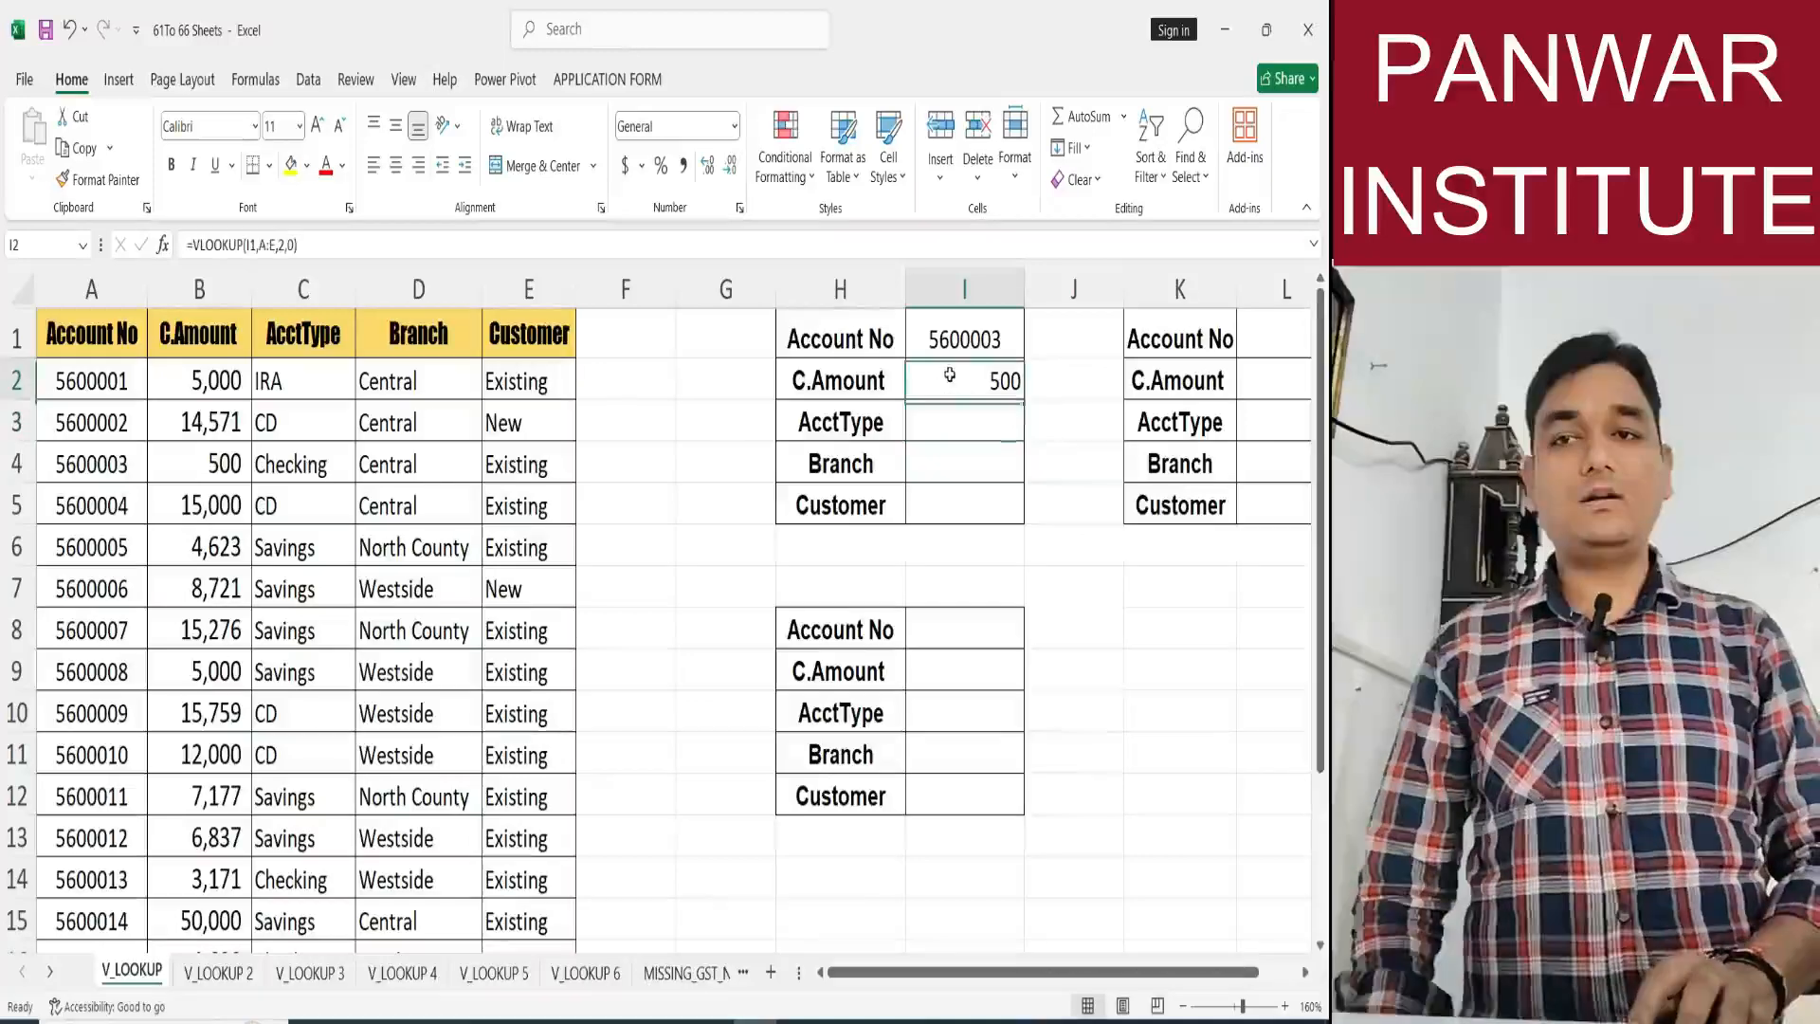
left_click_drag(1020, 418, 1005, 523)
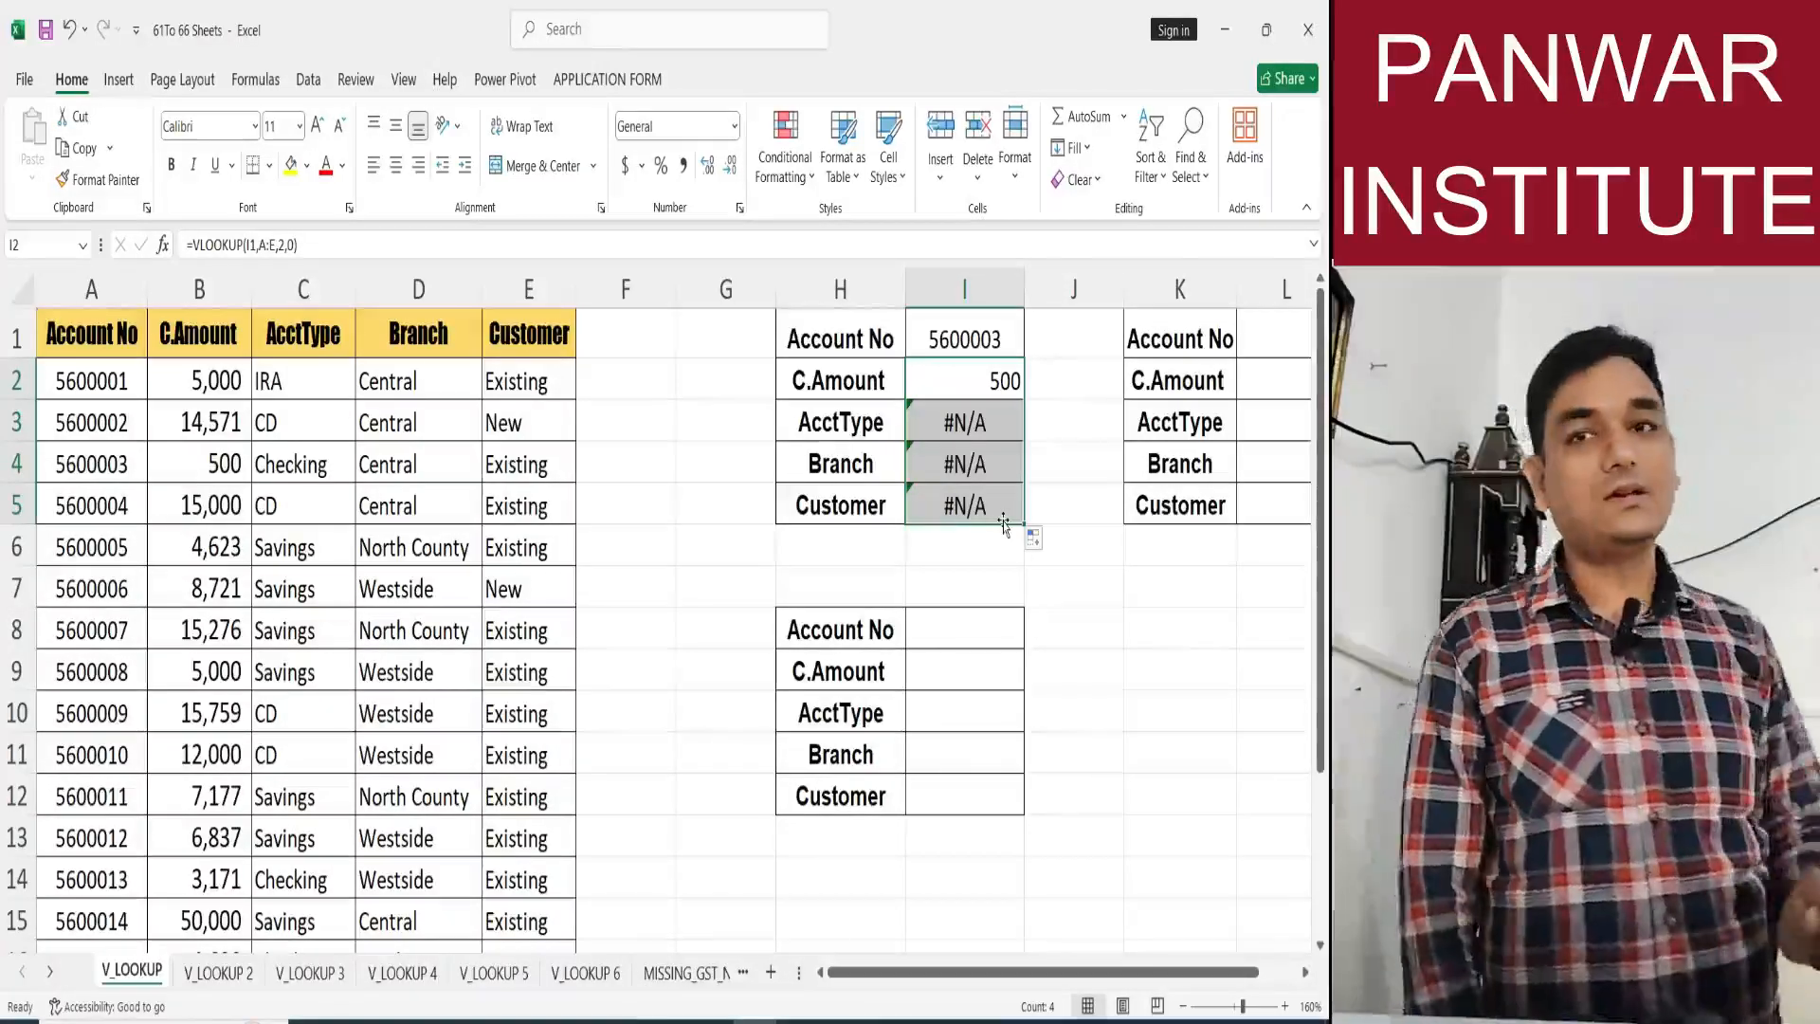
left_click_drag(988, 424, 993, 512)
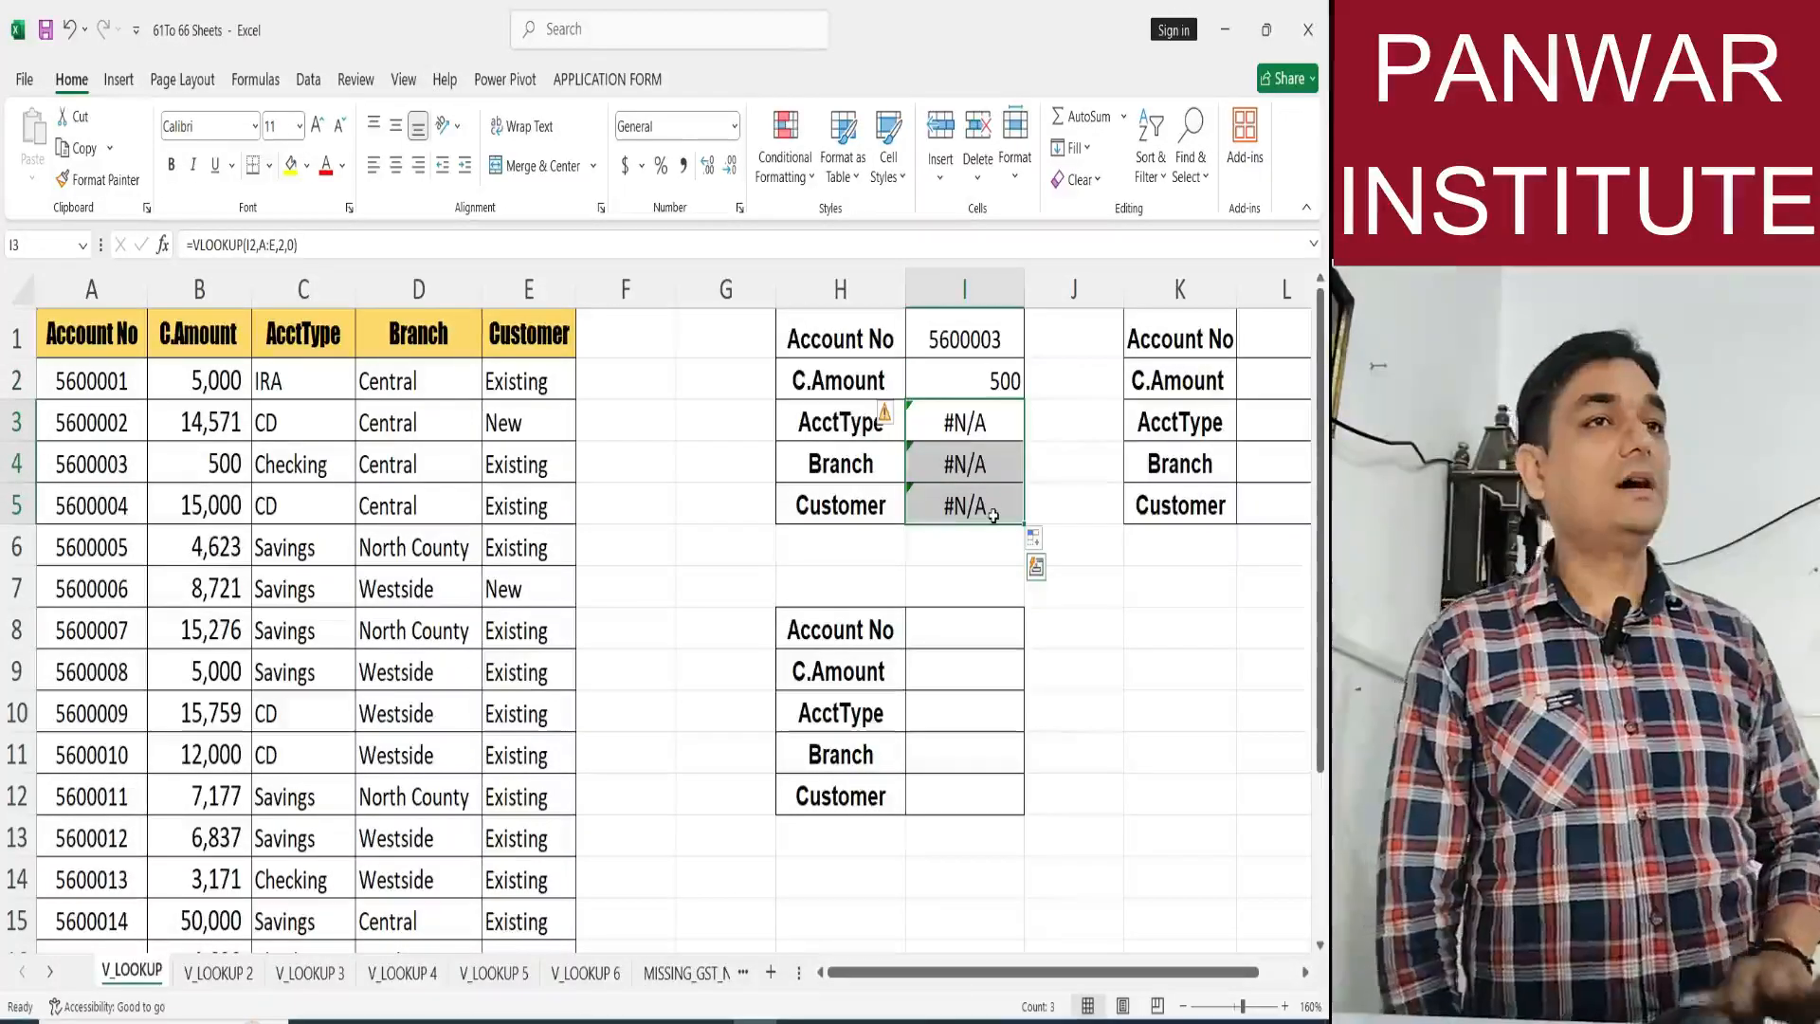
double_click(942, 423)
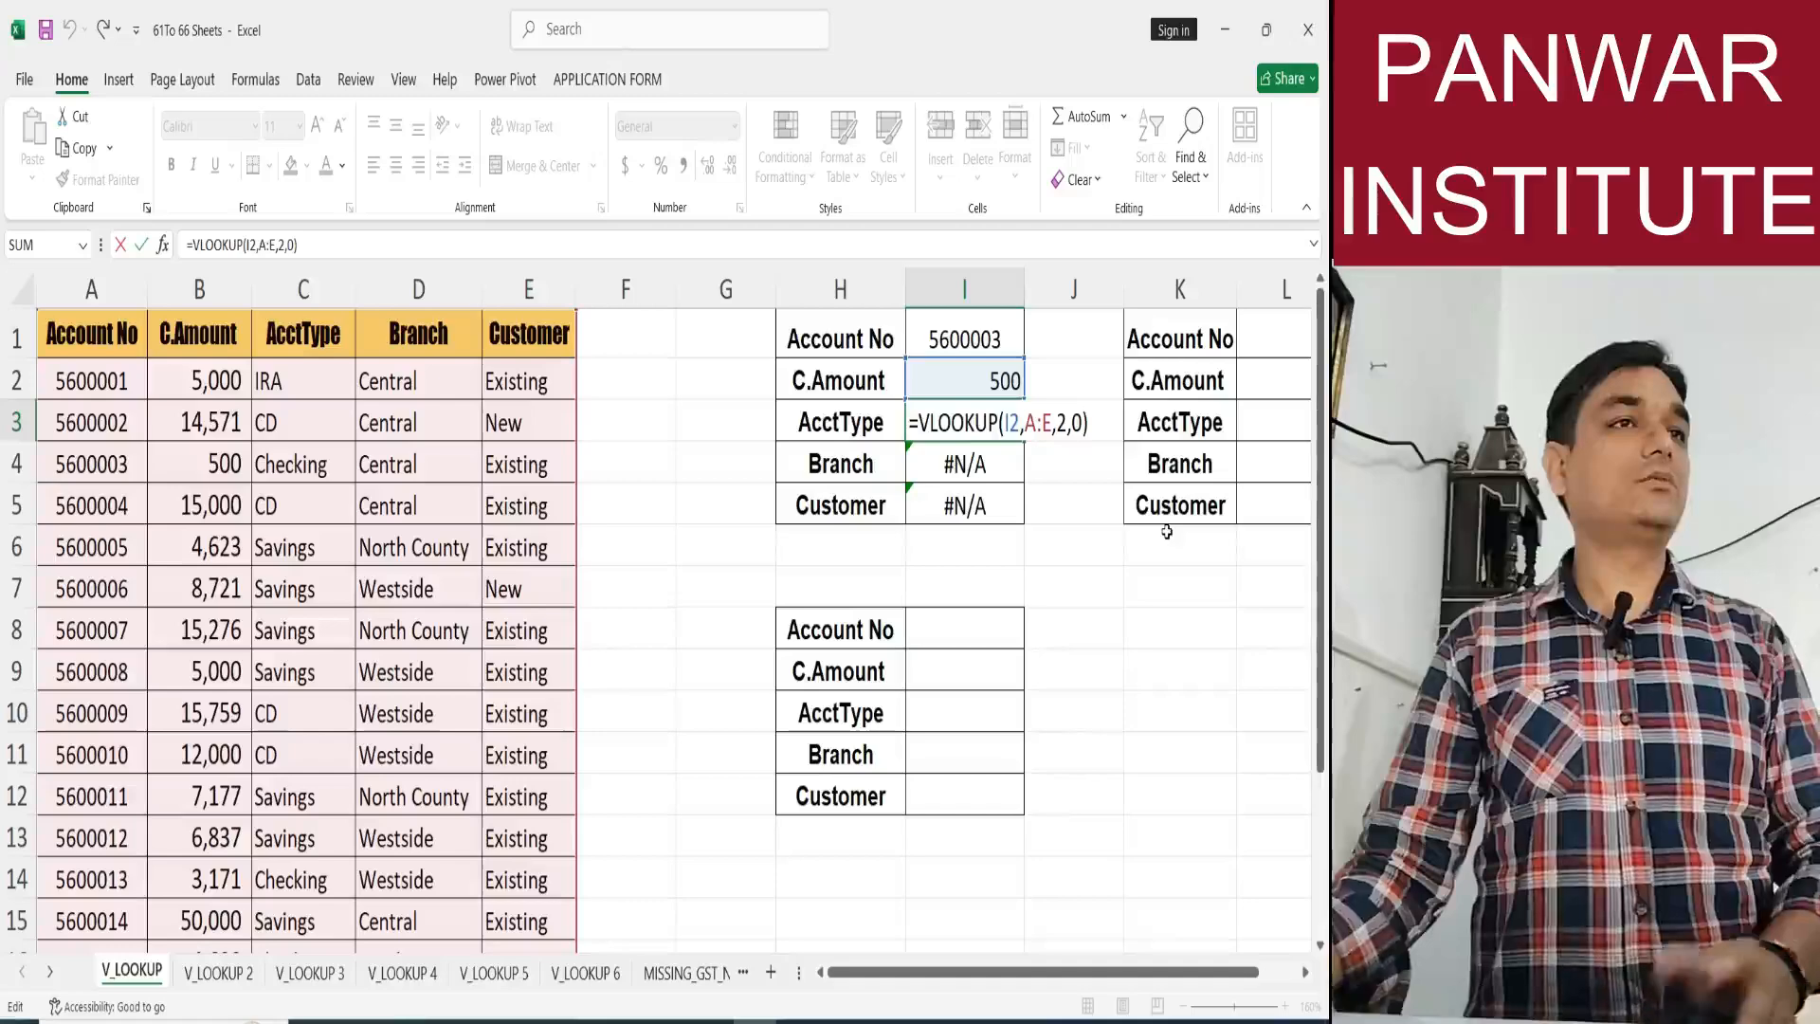
key("ctrl+Return")
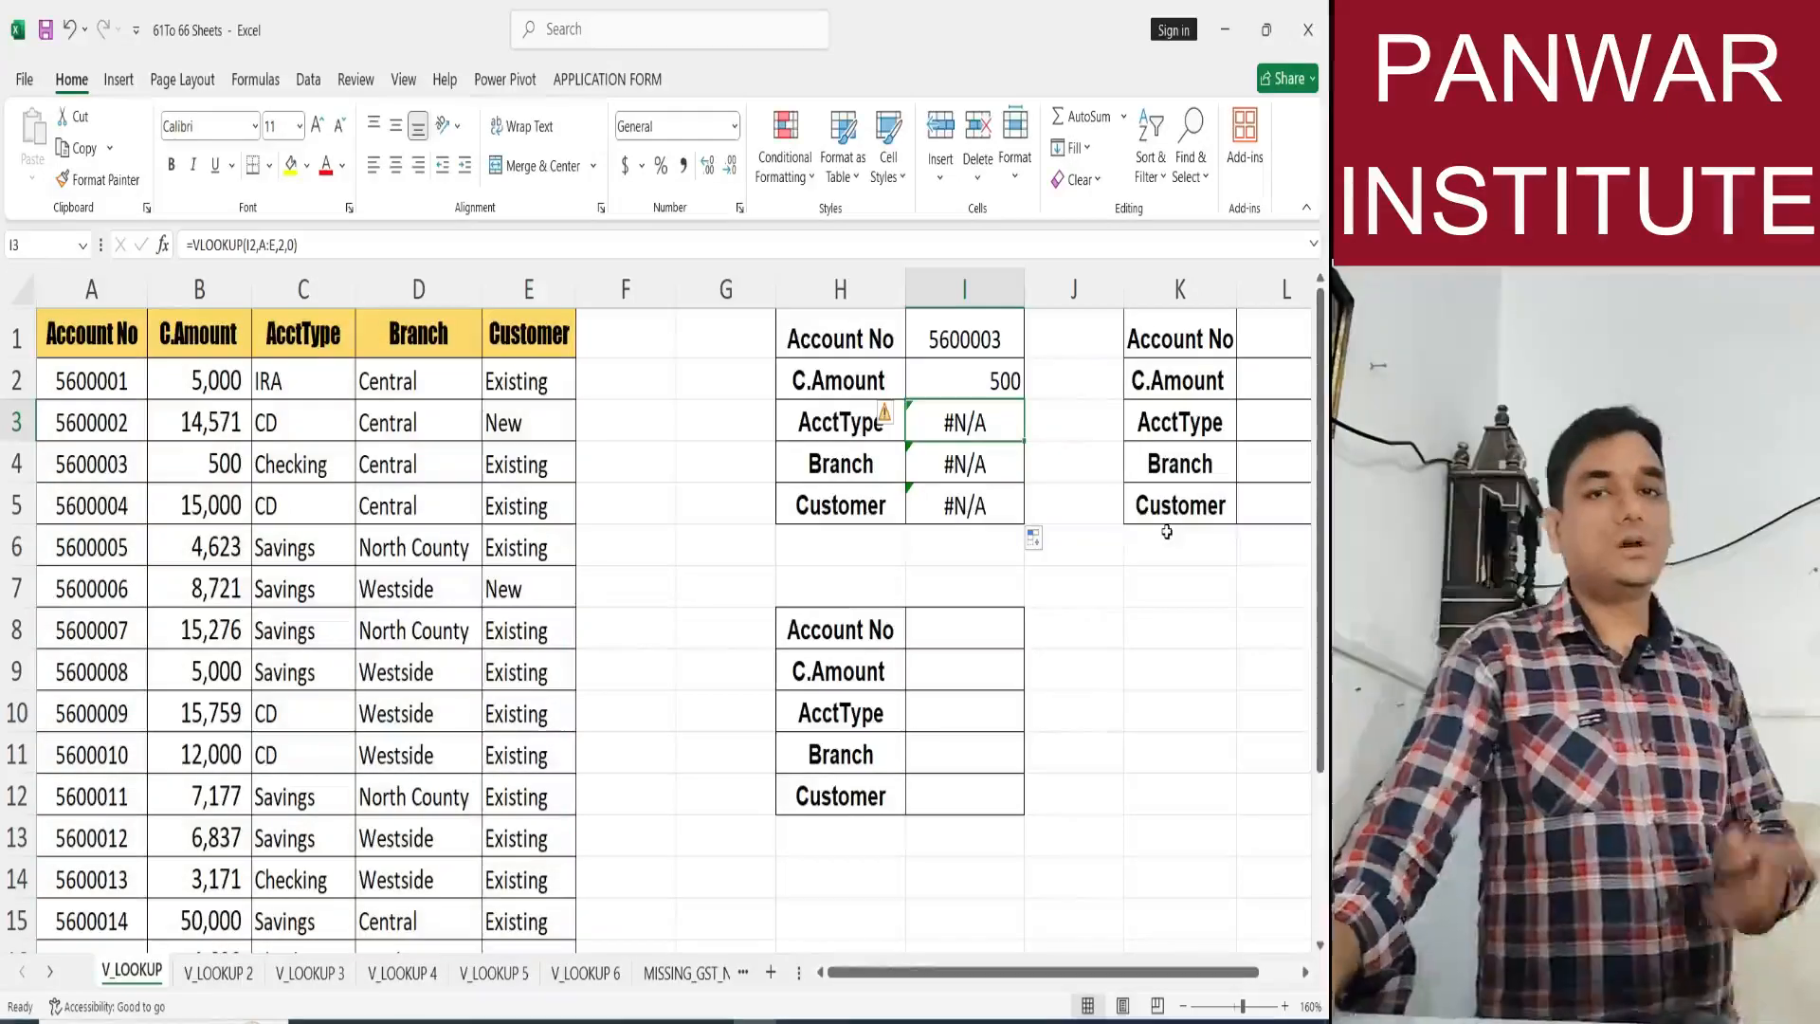
Clear the lookup formulas from I2:I5 and return to I2.
left_click(997, 365)
key("shift+Down")
key("shift+Down")
key("shift+Down")
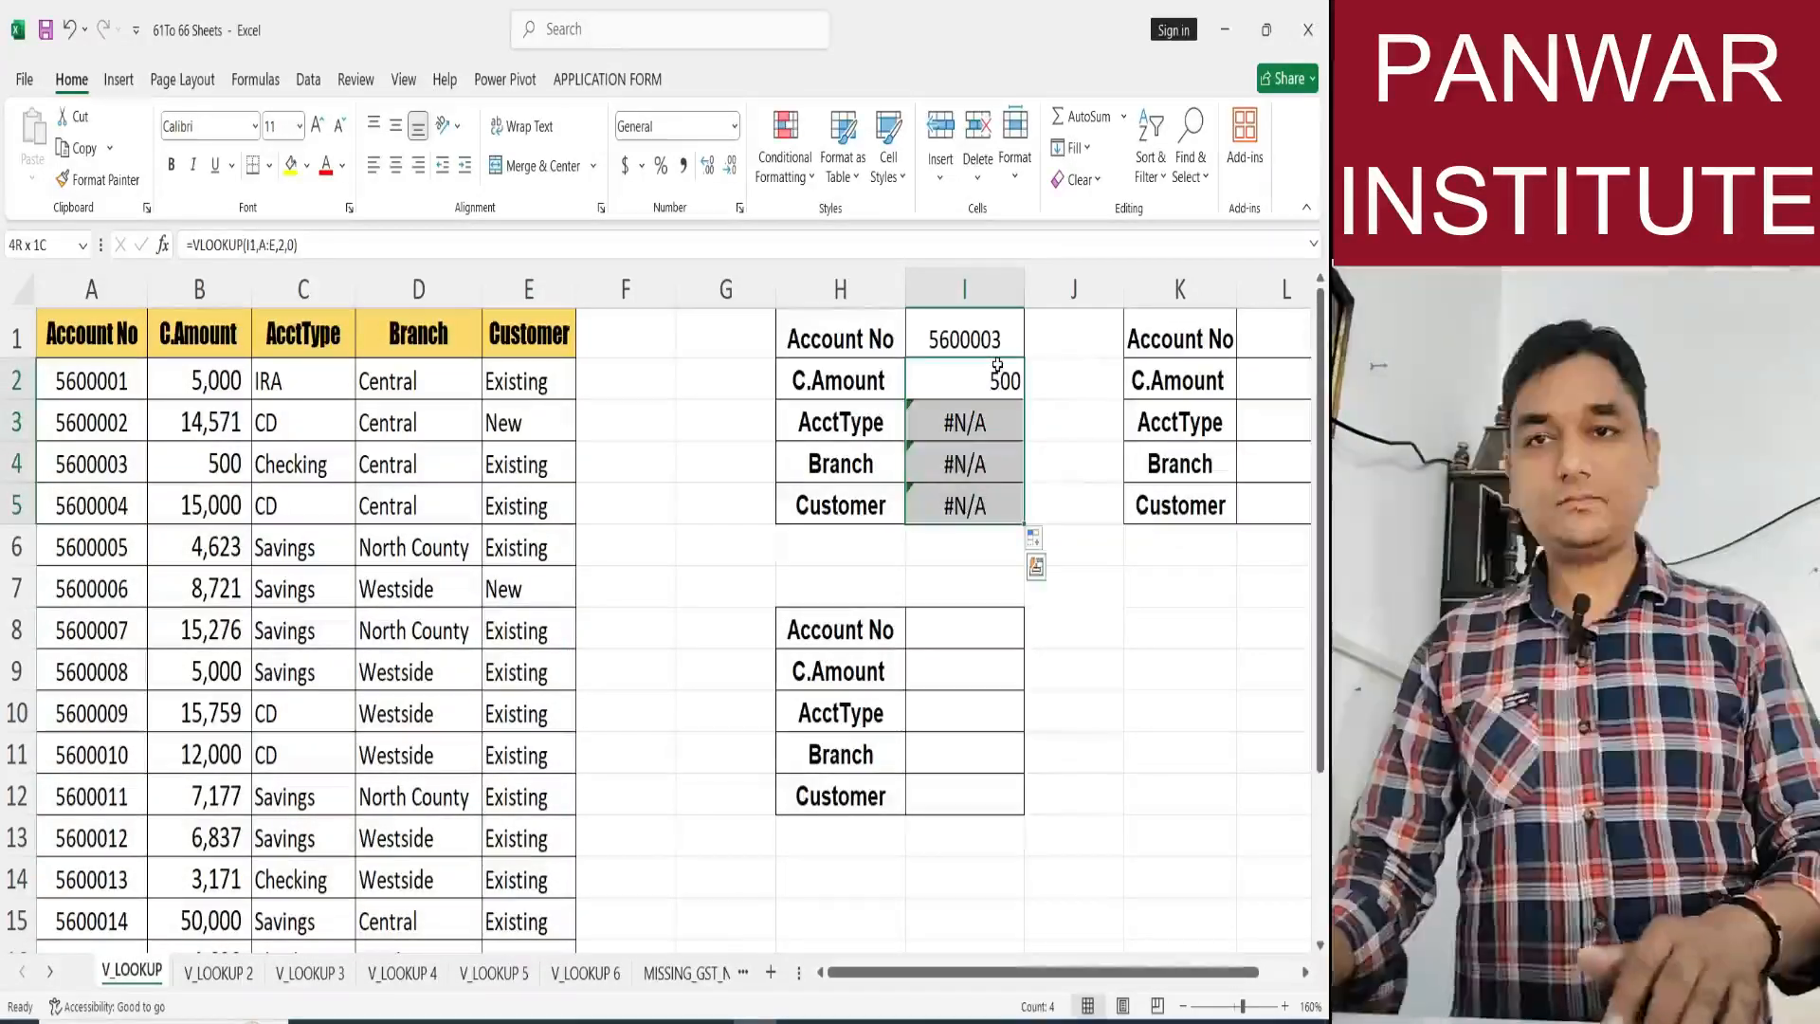
key("Delete")
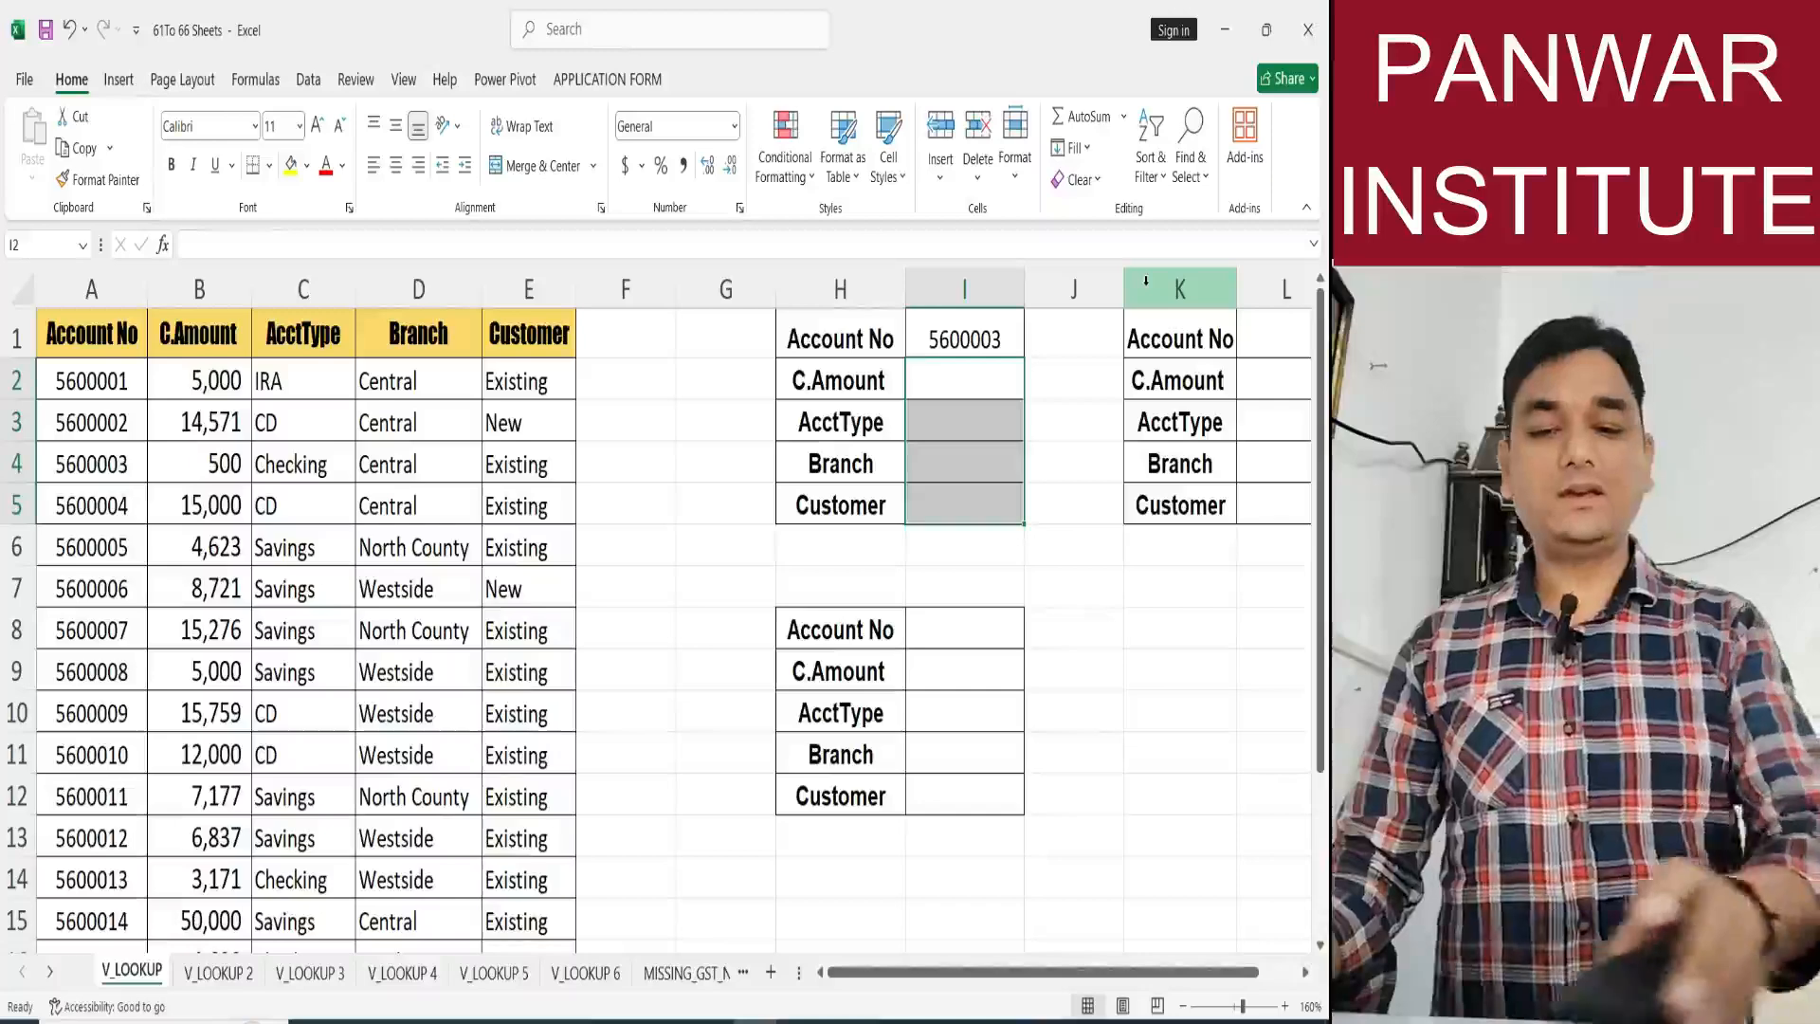
key("Up")
key("Down")
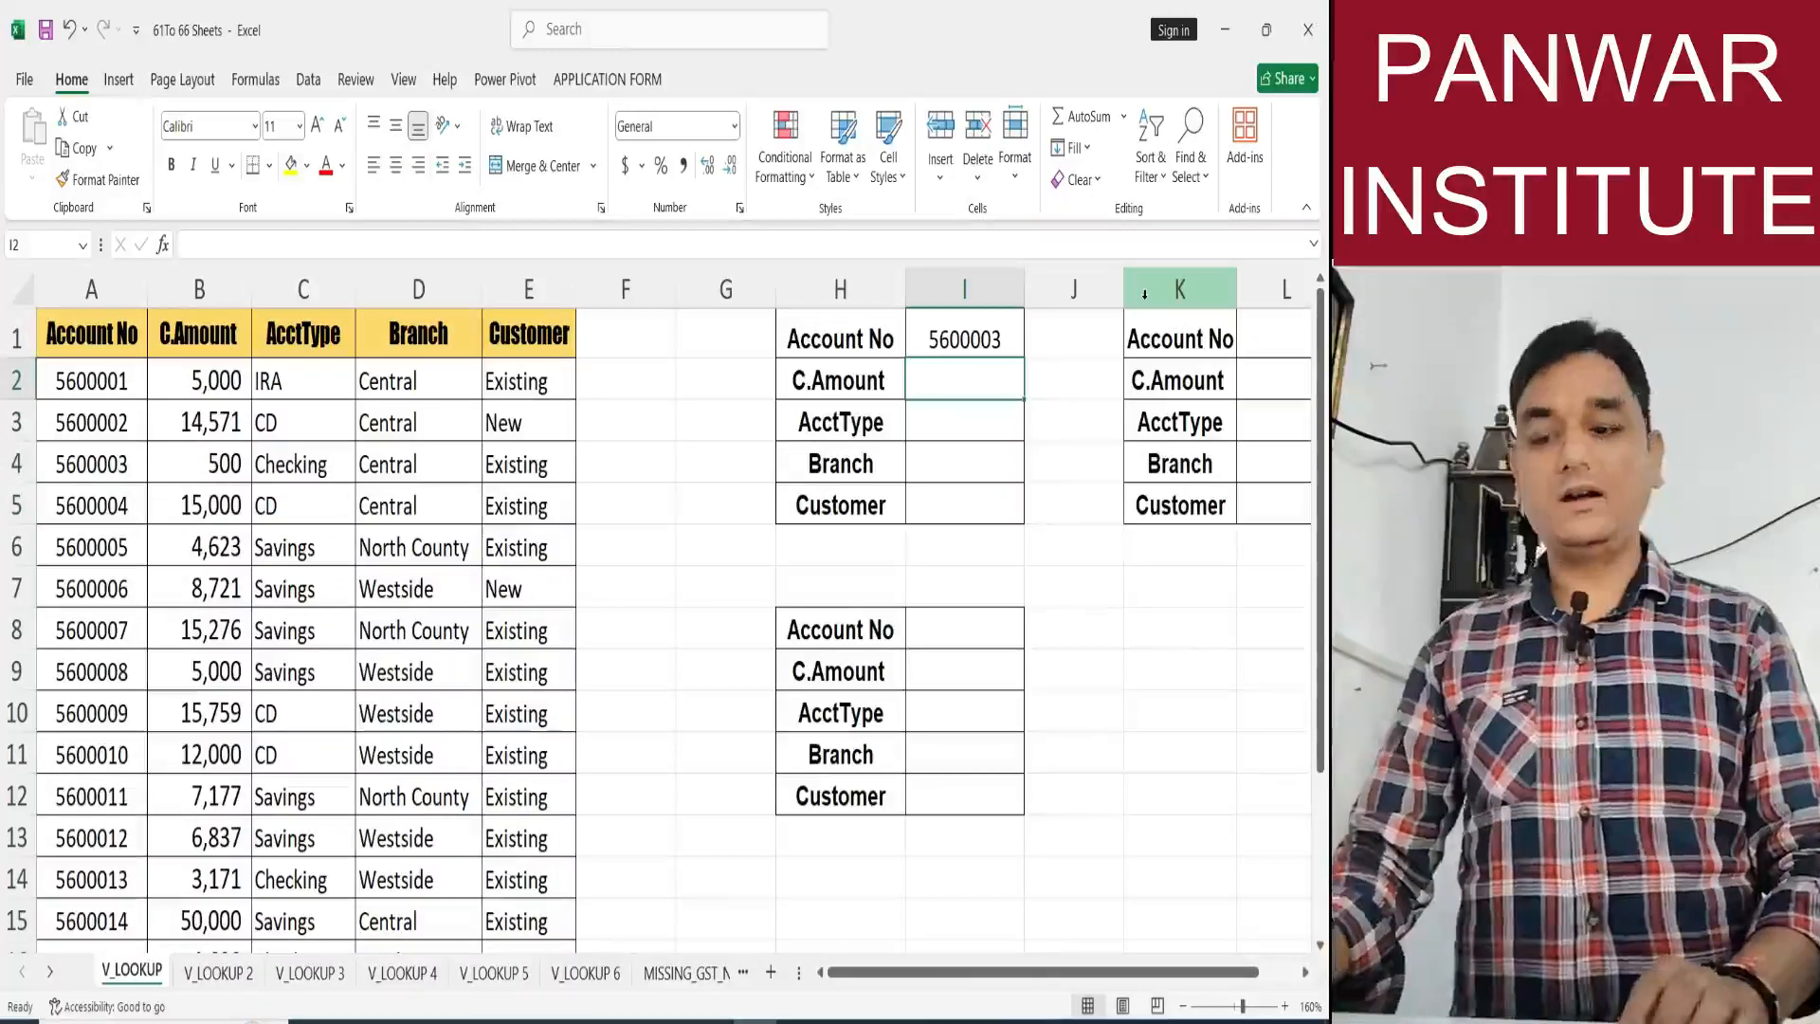
type("=vlo")
key("Tab")
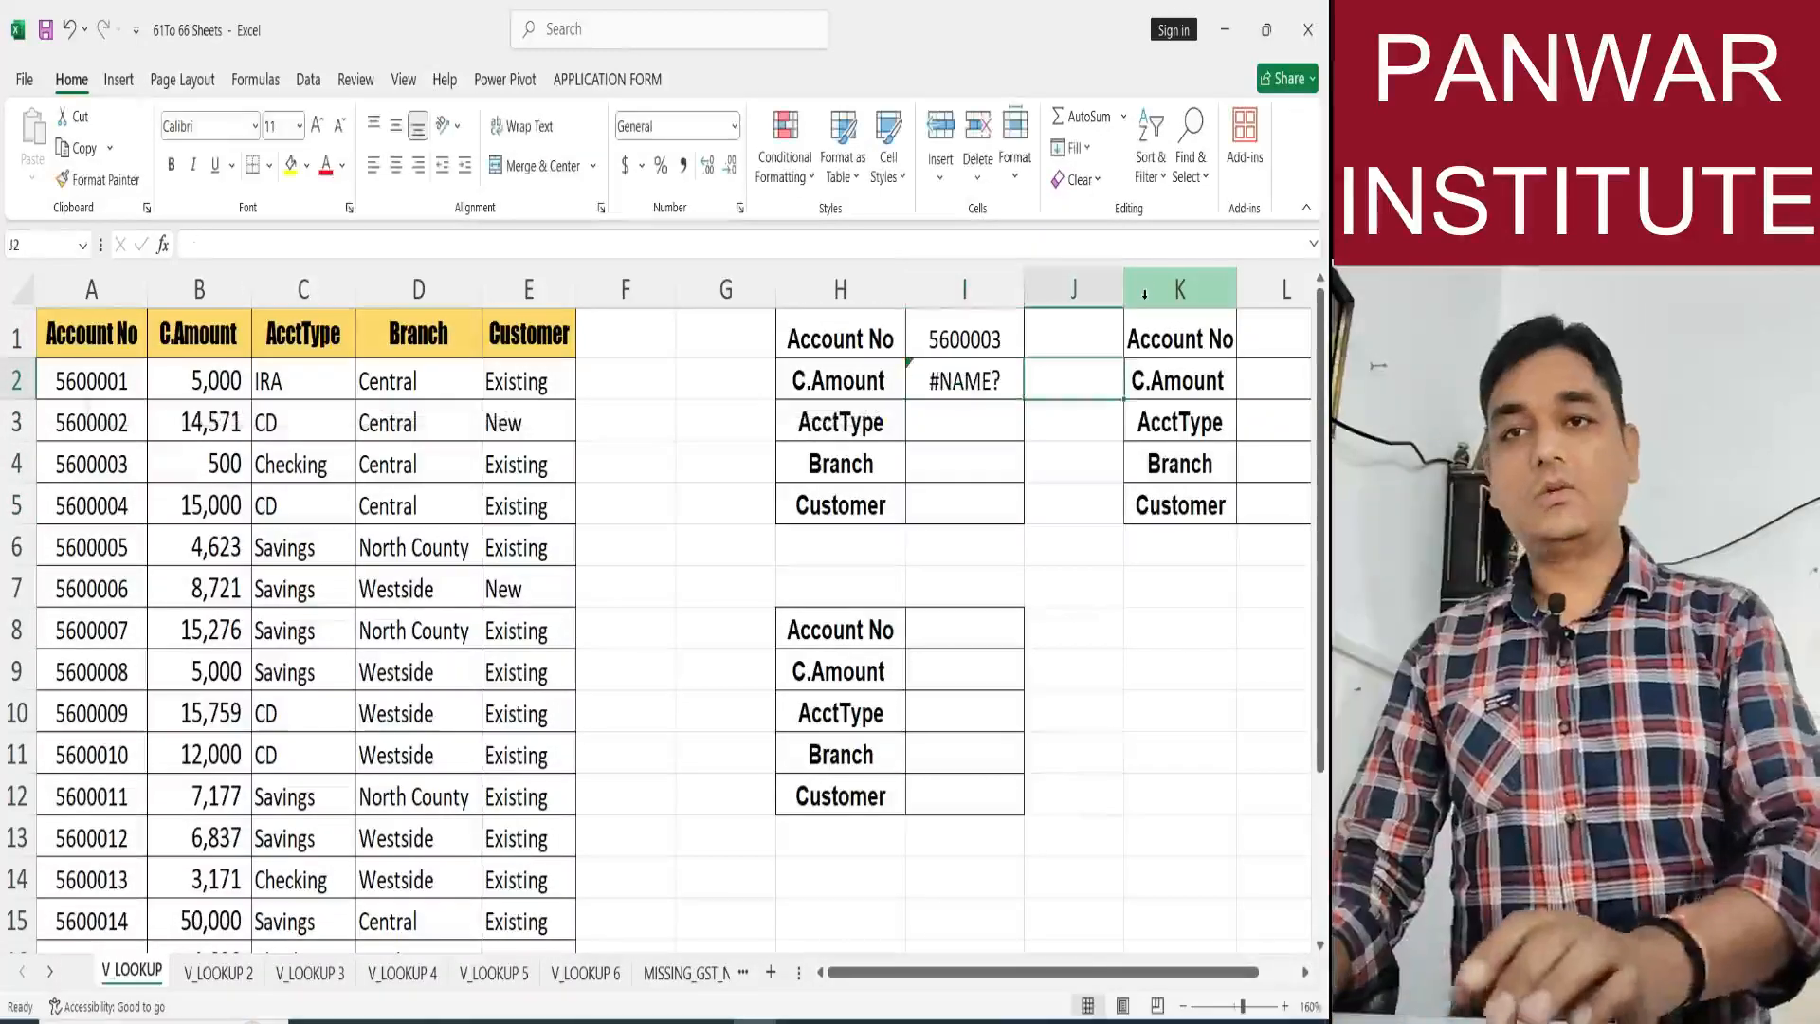
key("Left")
key("Delete")
Enter =VLOOKUP($I$1,$A:$E,2,0) in I2, with the lookup cell and table columns locked as absolute references.
type("=vlo")
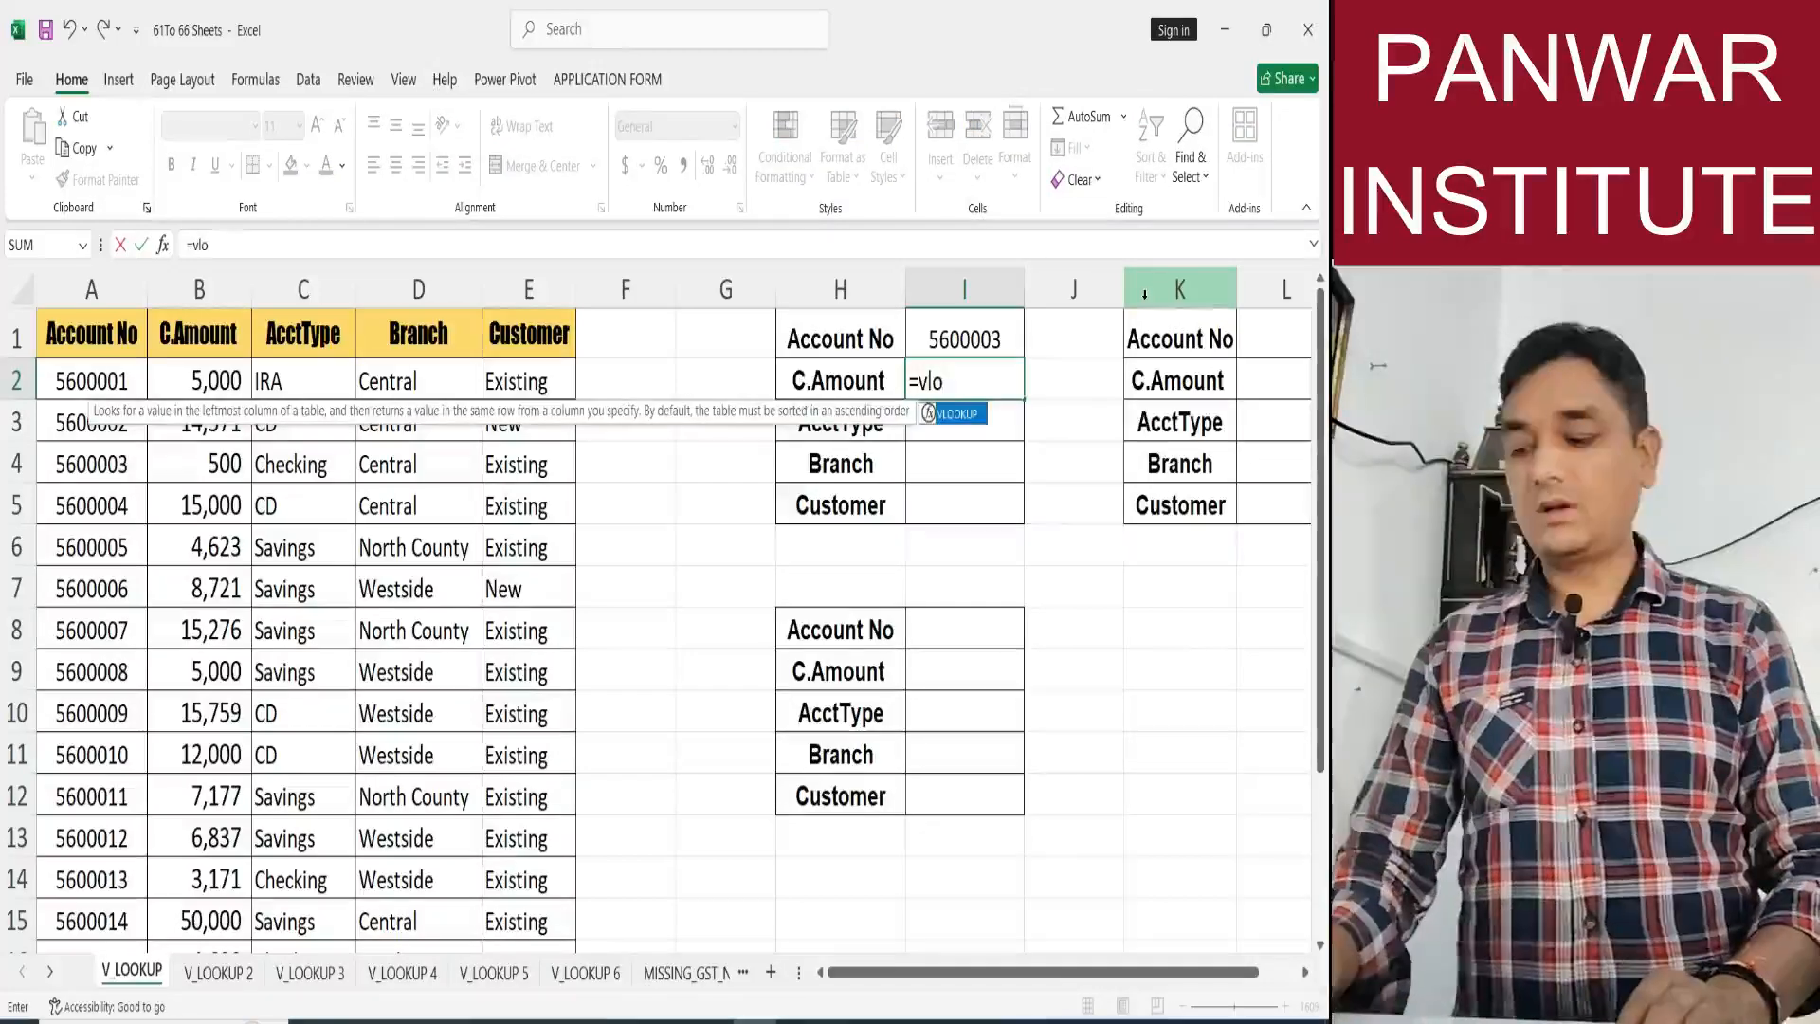
key("Tab")
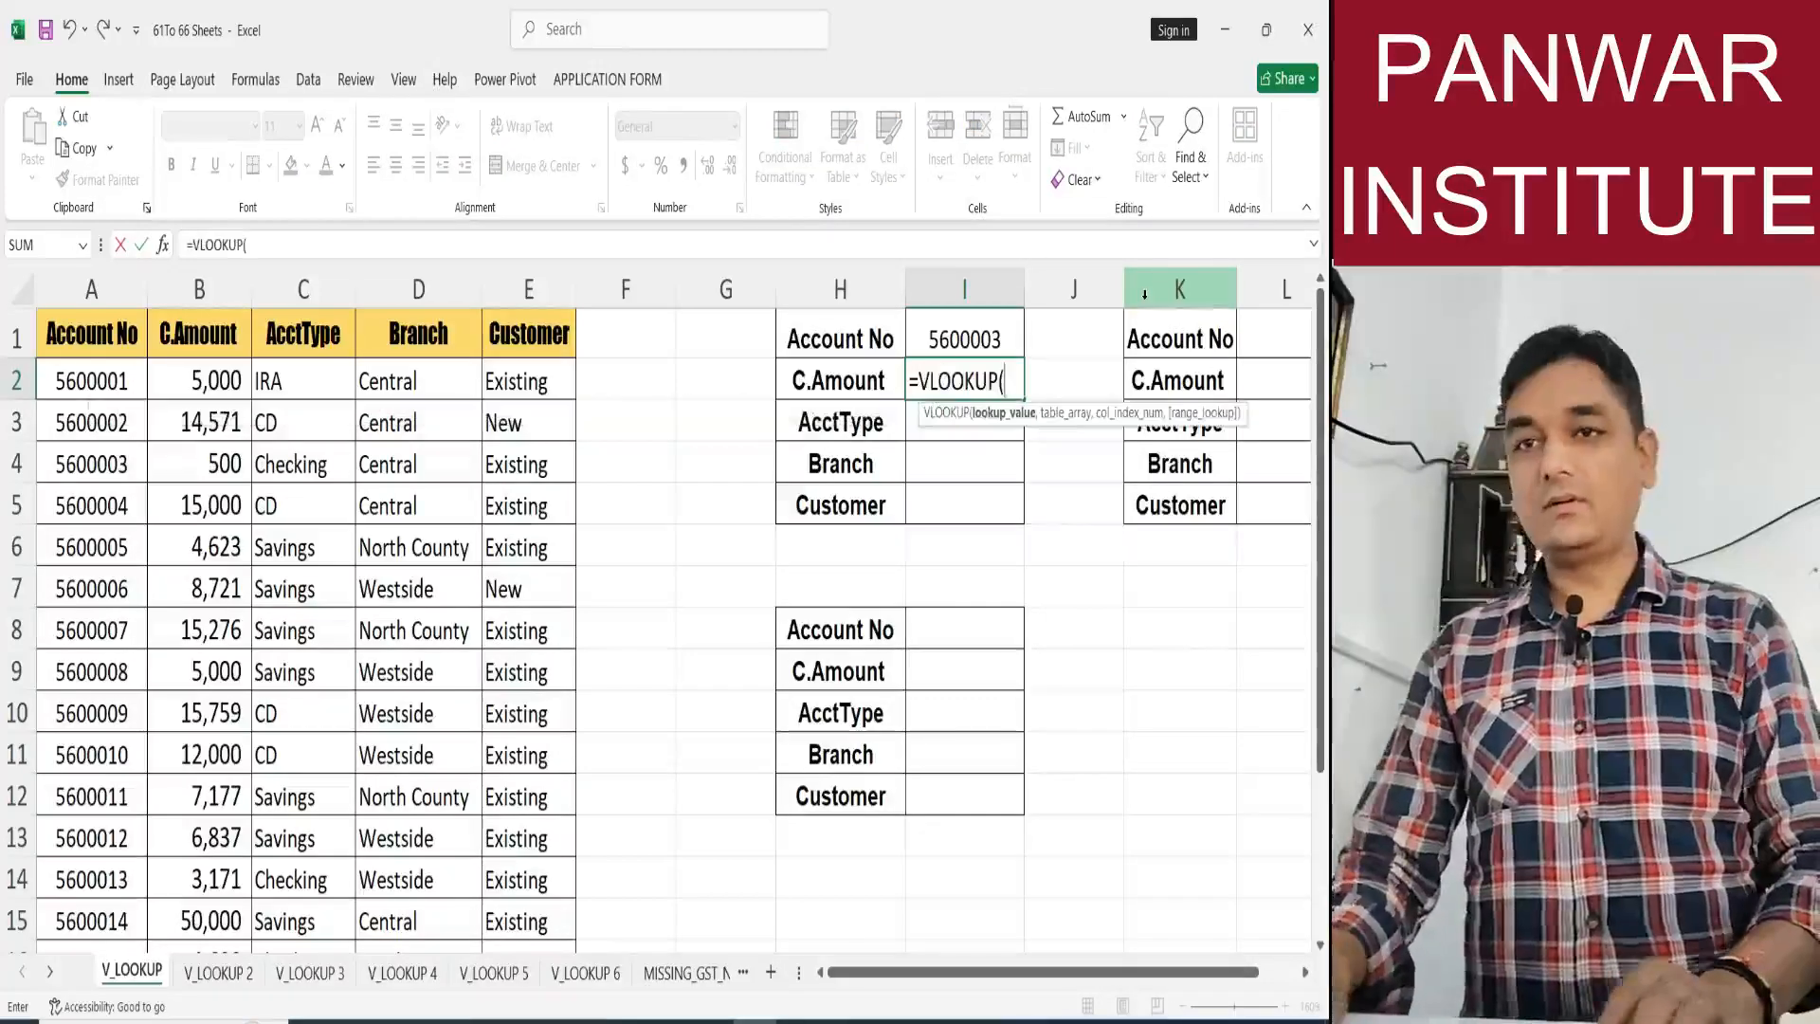
left_click(989, 347)
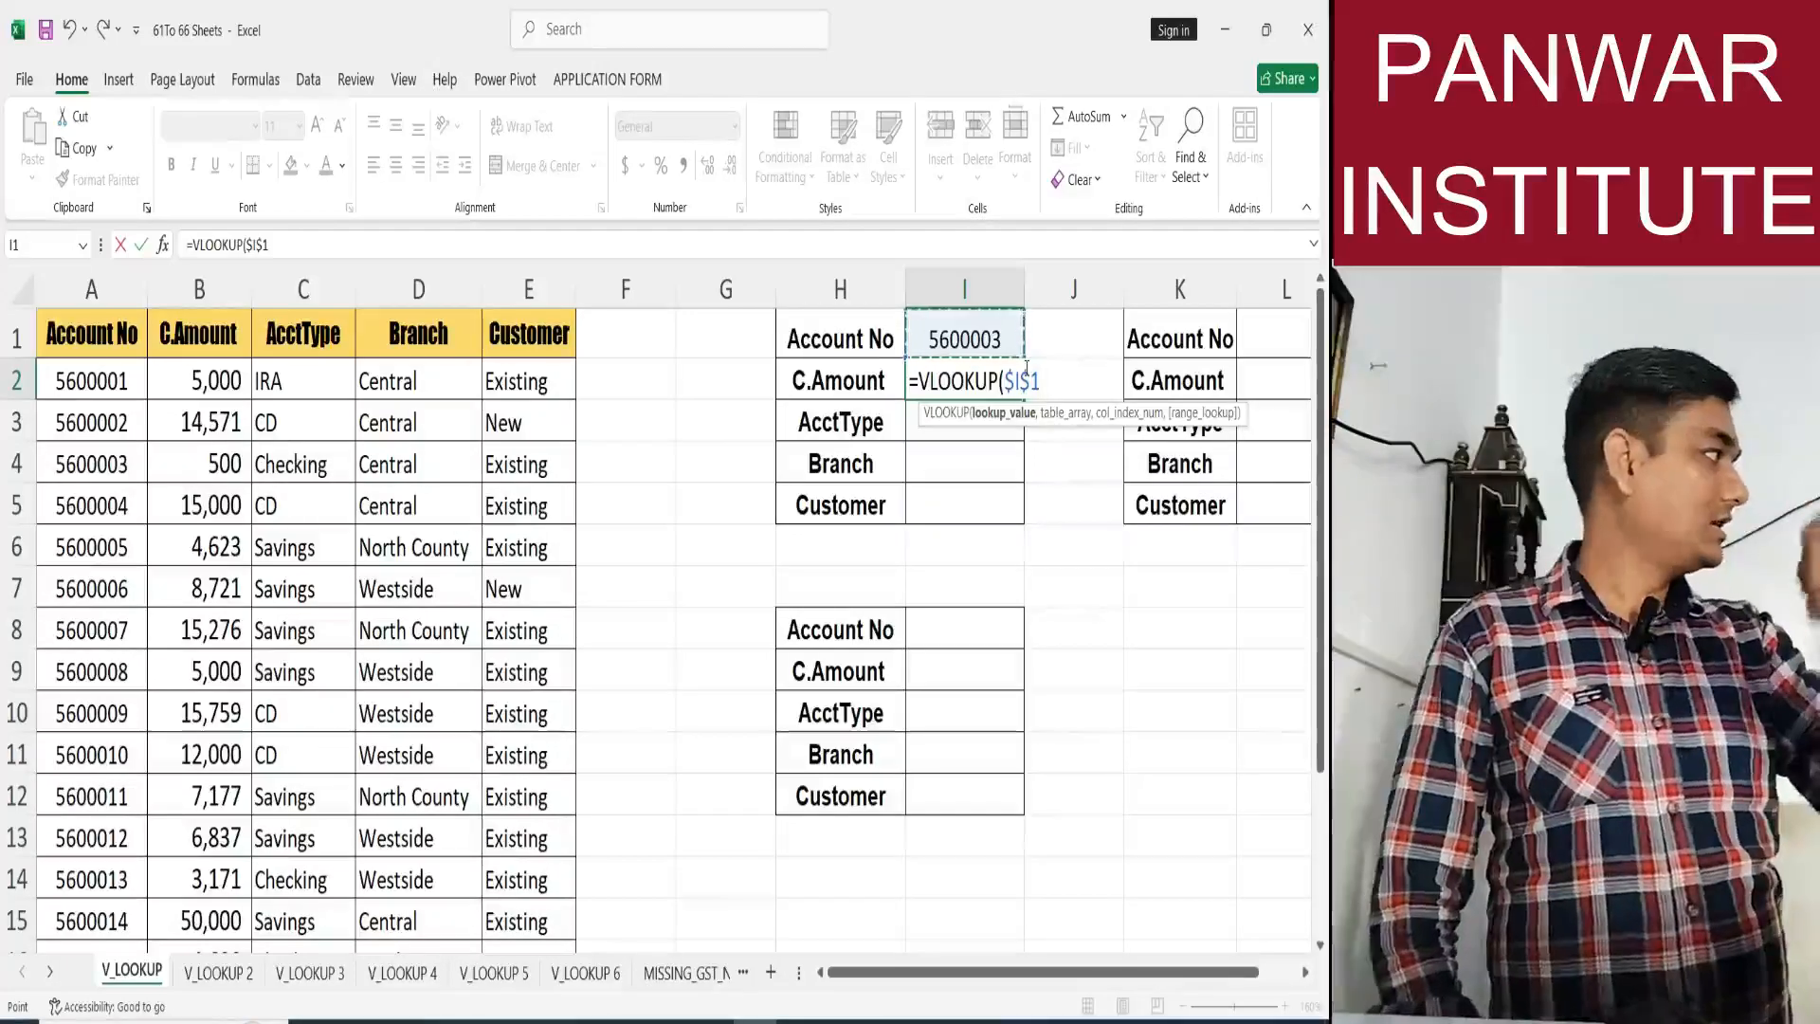
type(",")
left_click_drag(88, 289, 529, 297)
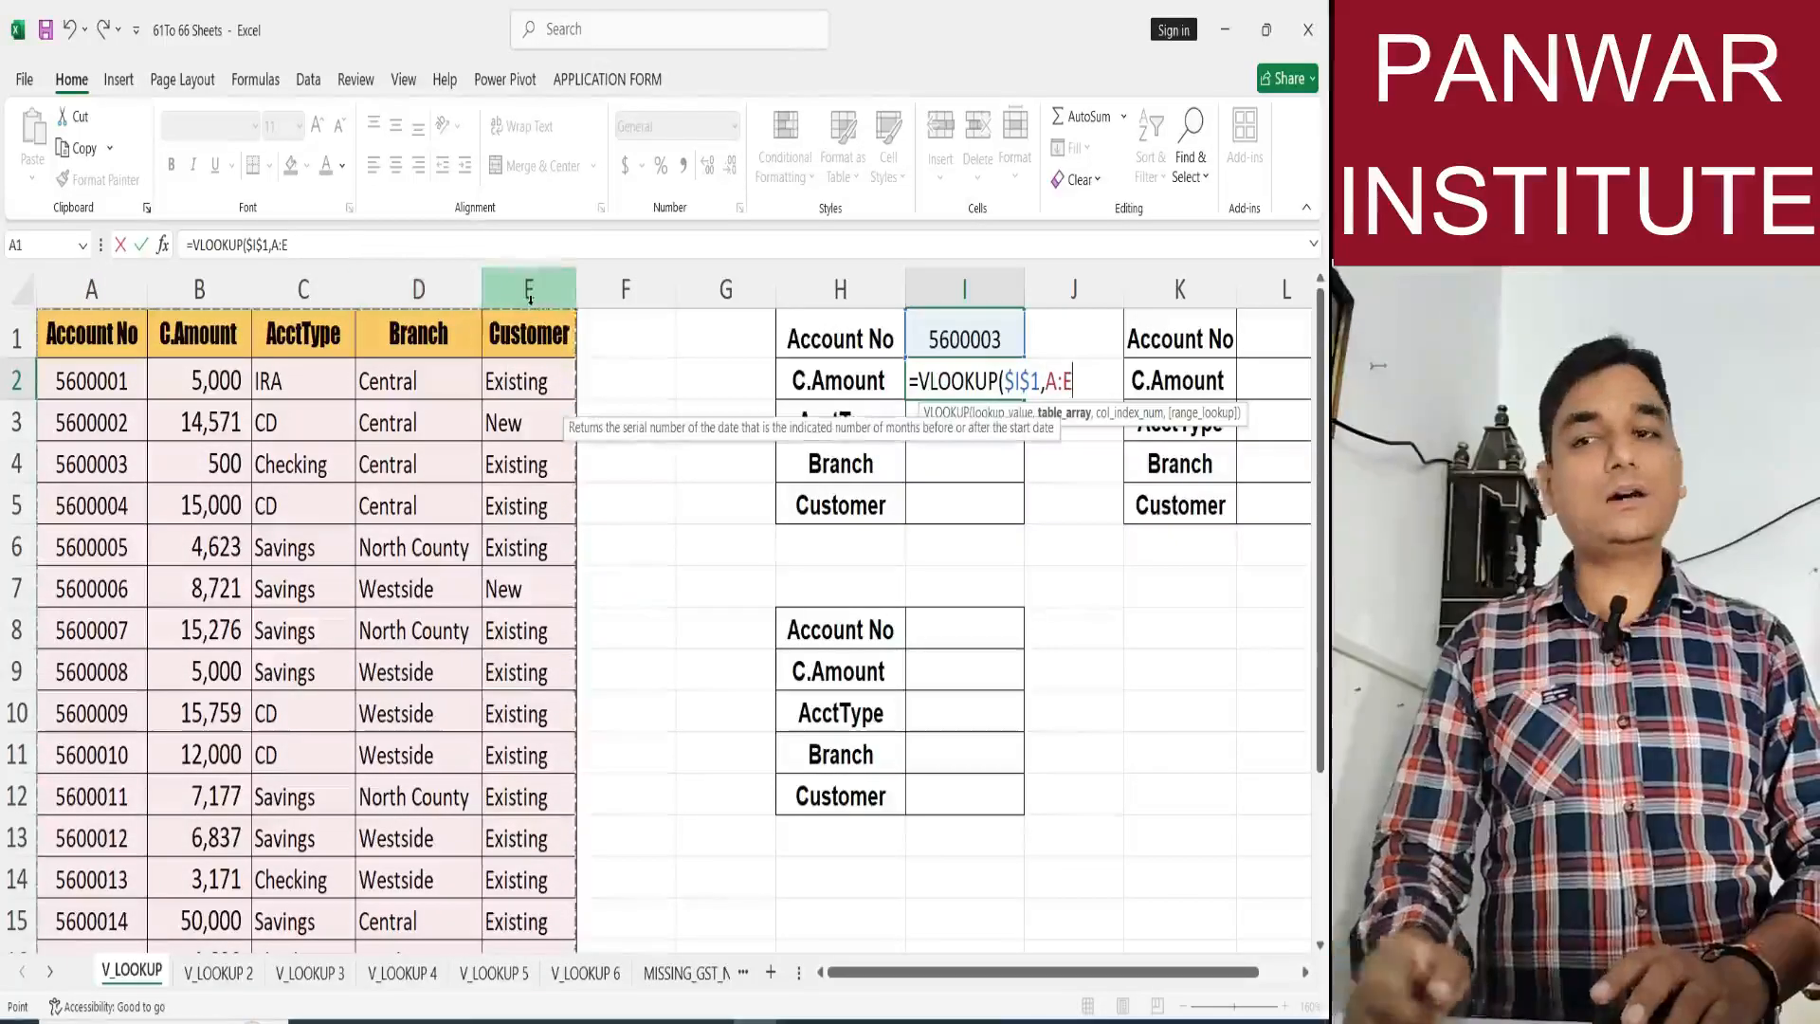
key("F4")
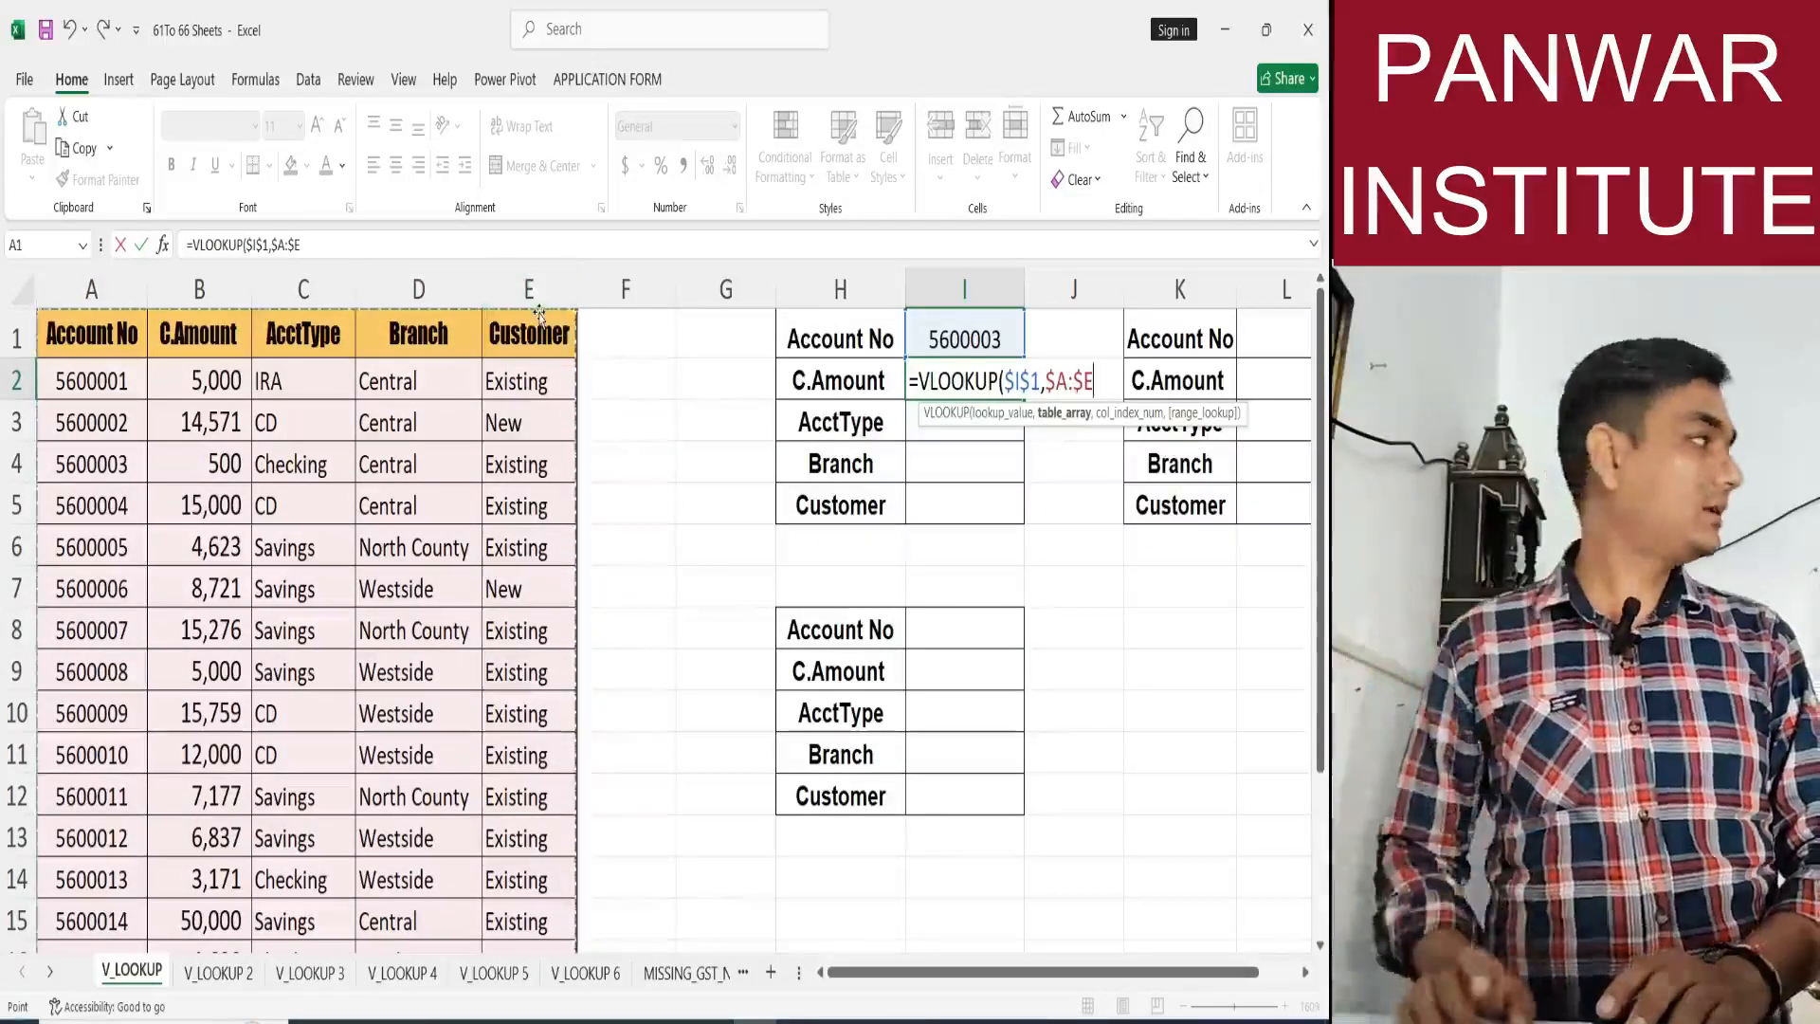
type(",")
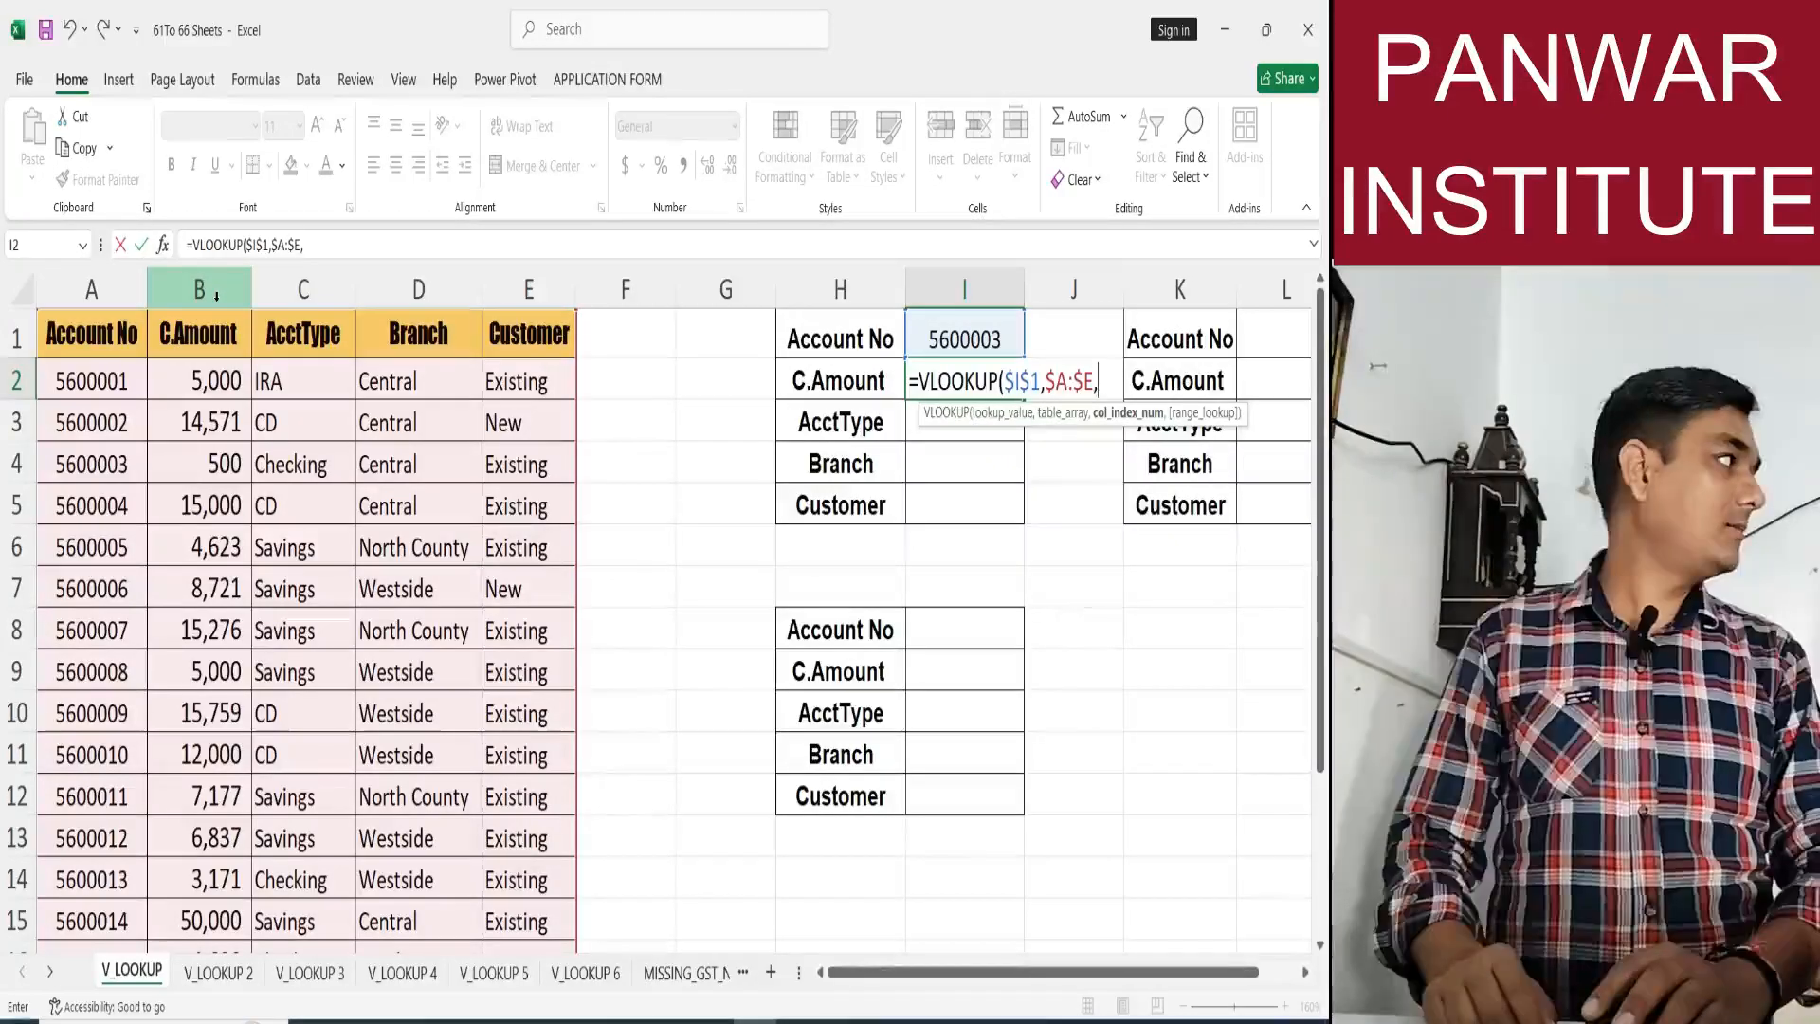
type("2")
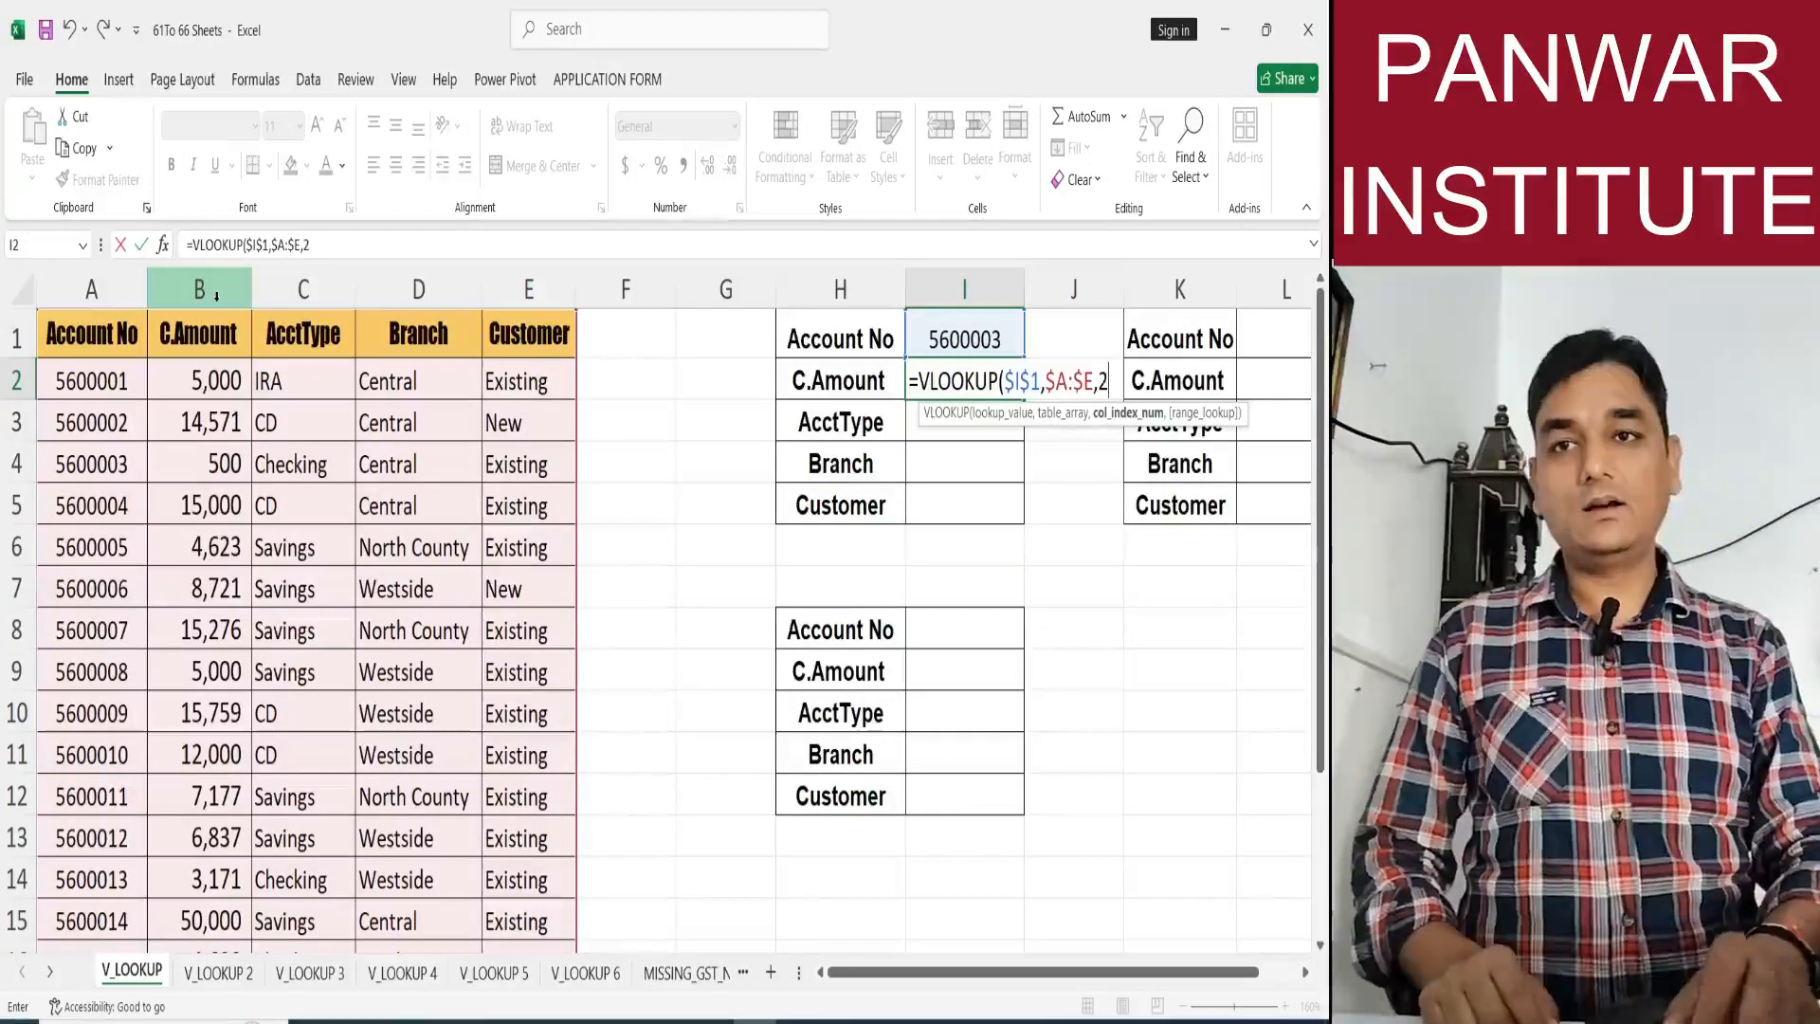
type(",")
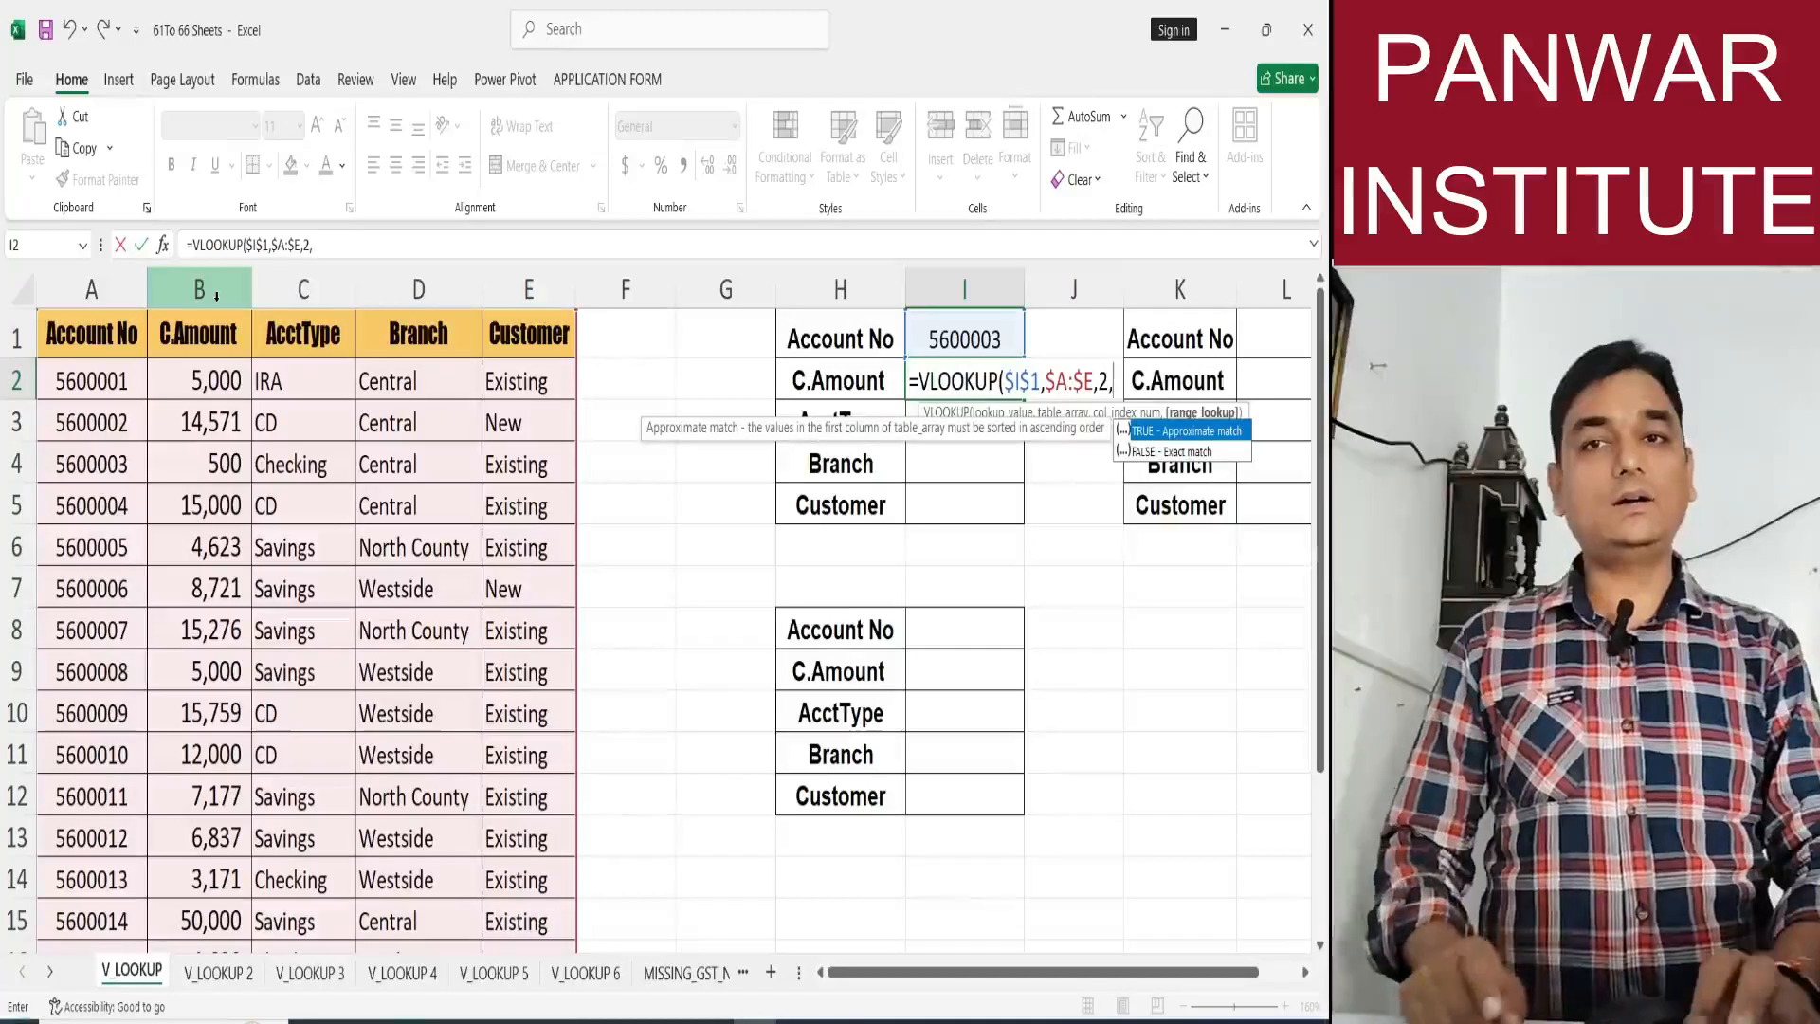
type("0")
key("Return")
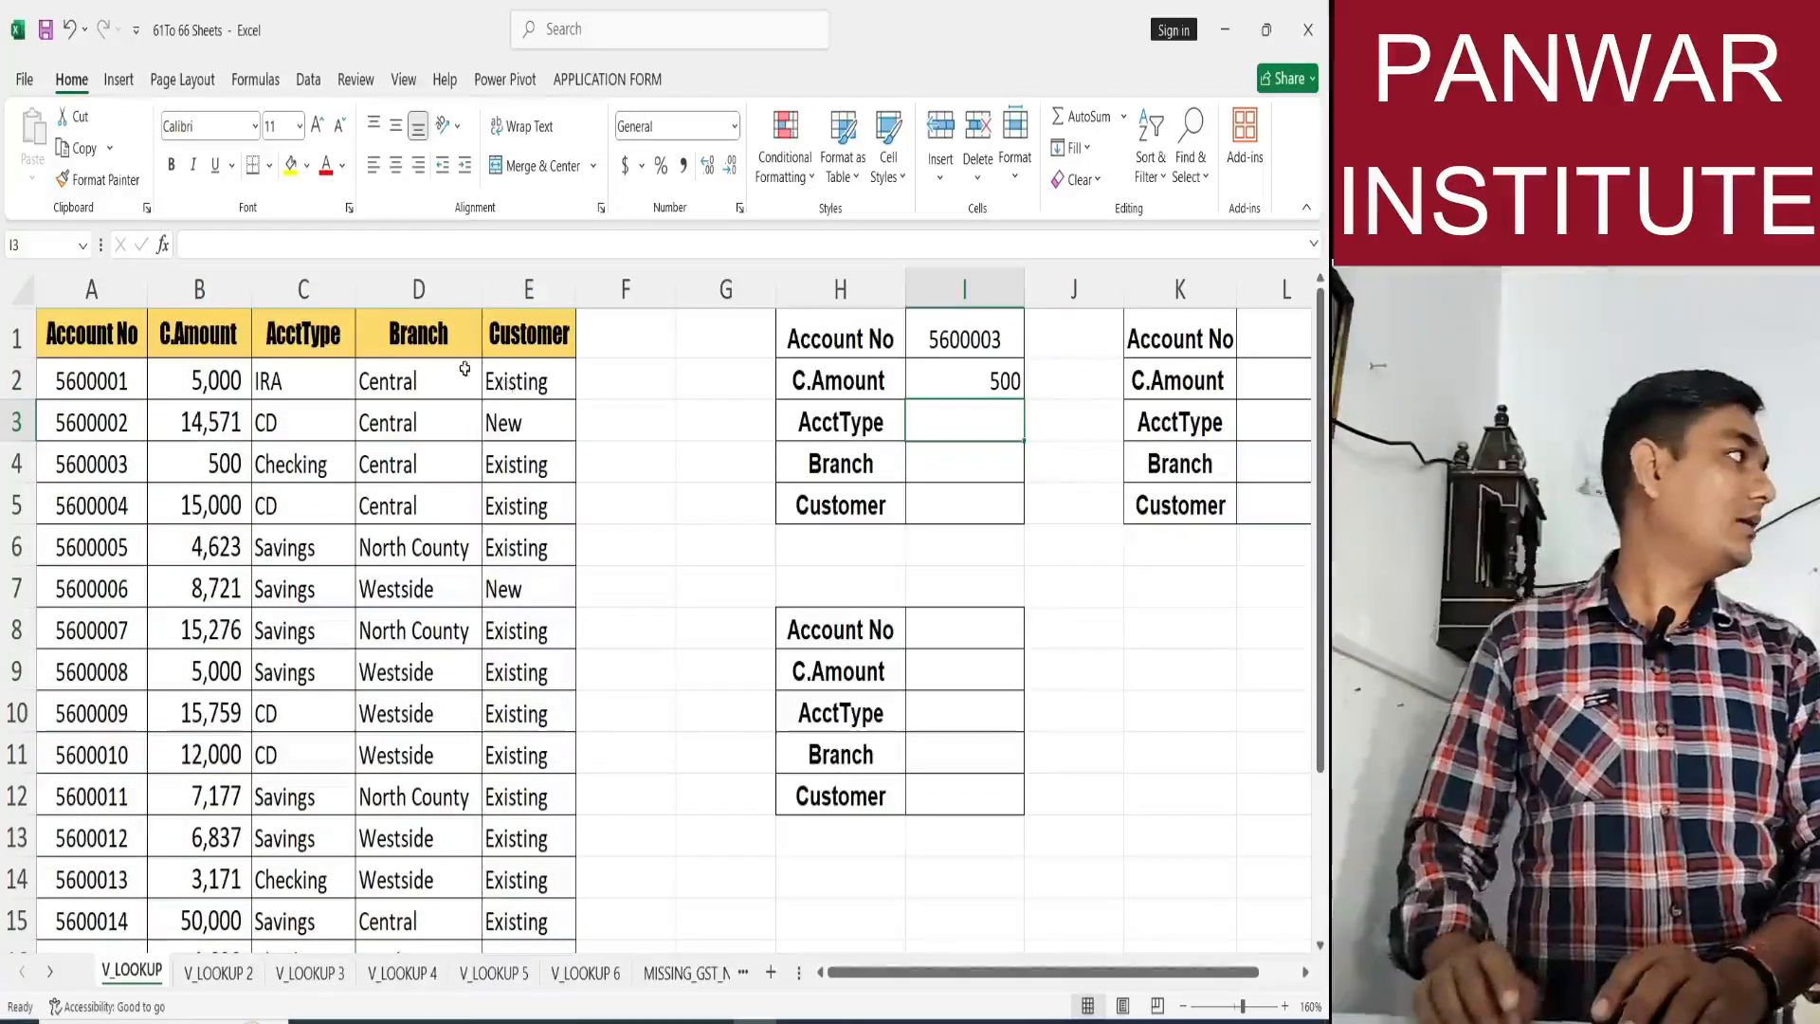
Fill the absolute-reference lookup from I2 down through I5 and inspect the formula copied into I3.
left_click(1007, 389)
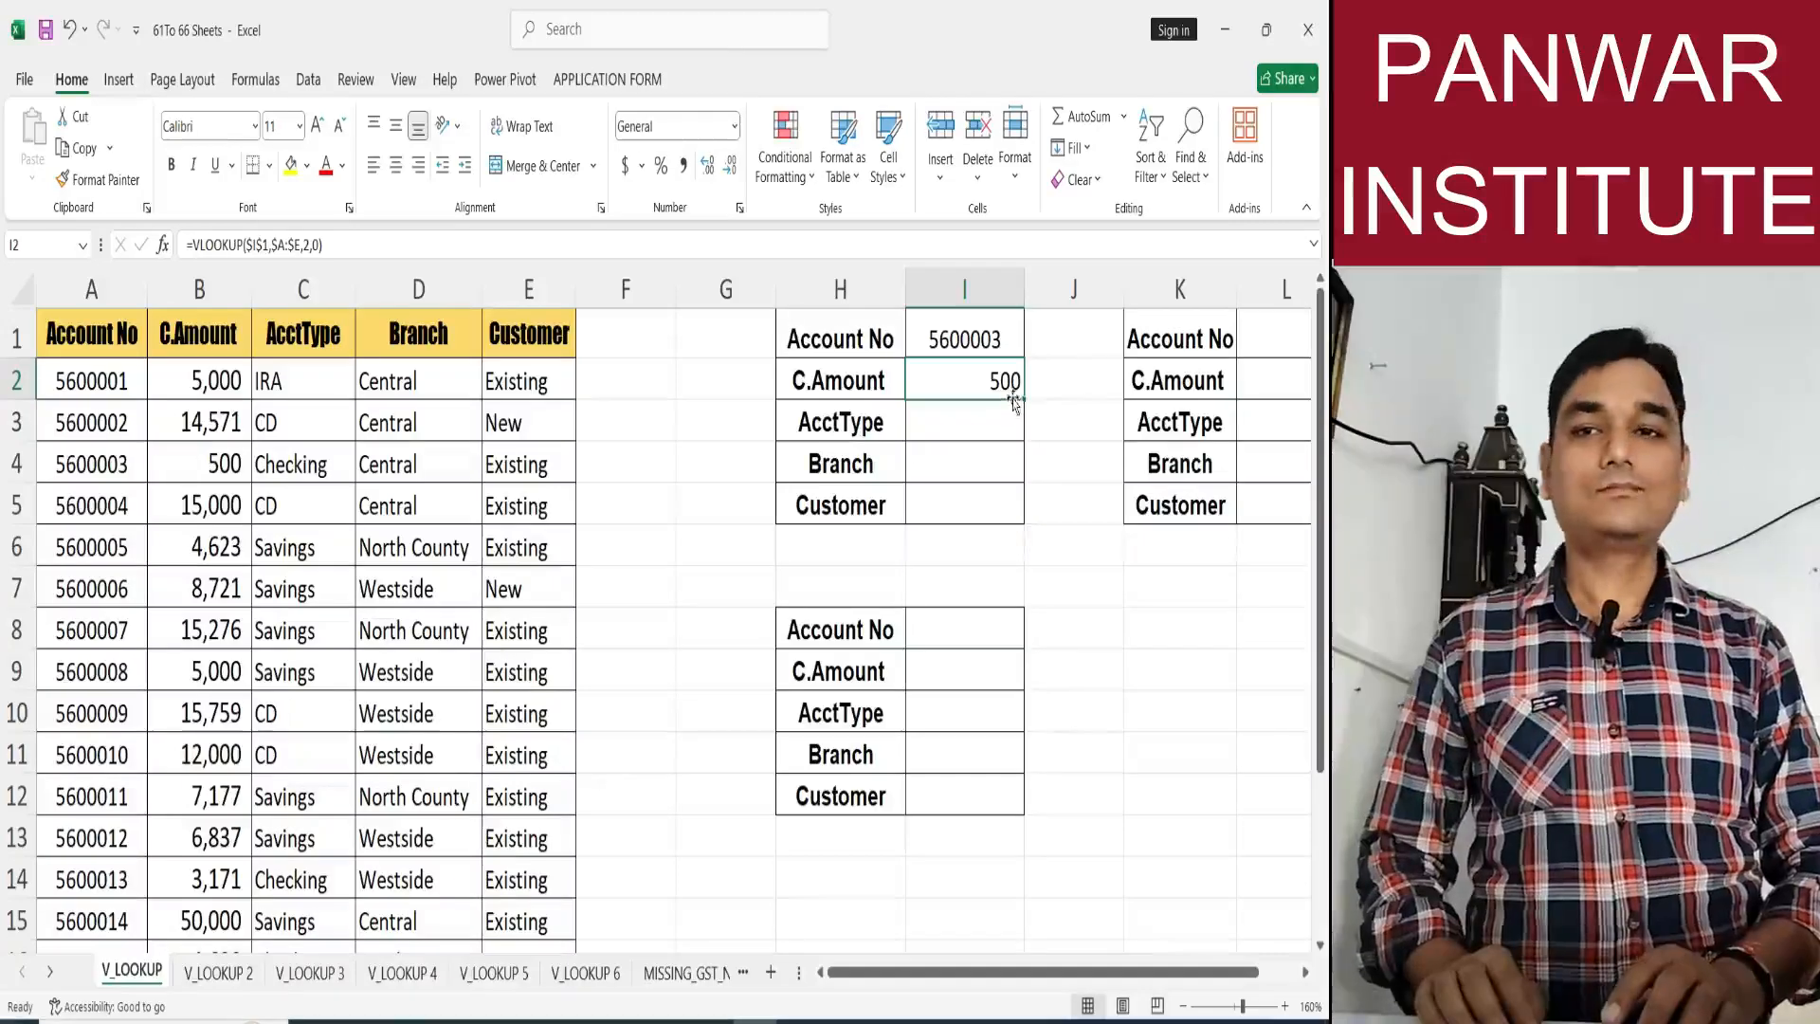
left_click_drag(1024, 400, 1028, 516)
left_click(1002, 438)
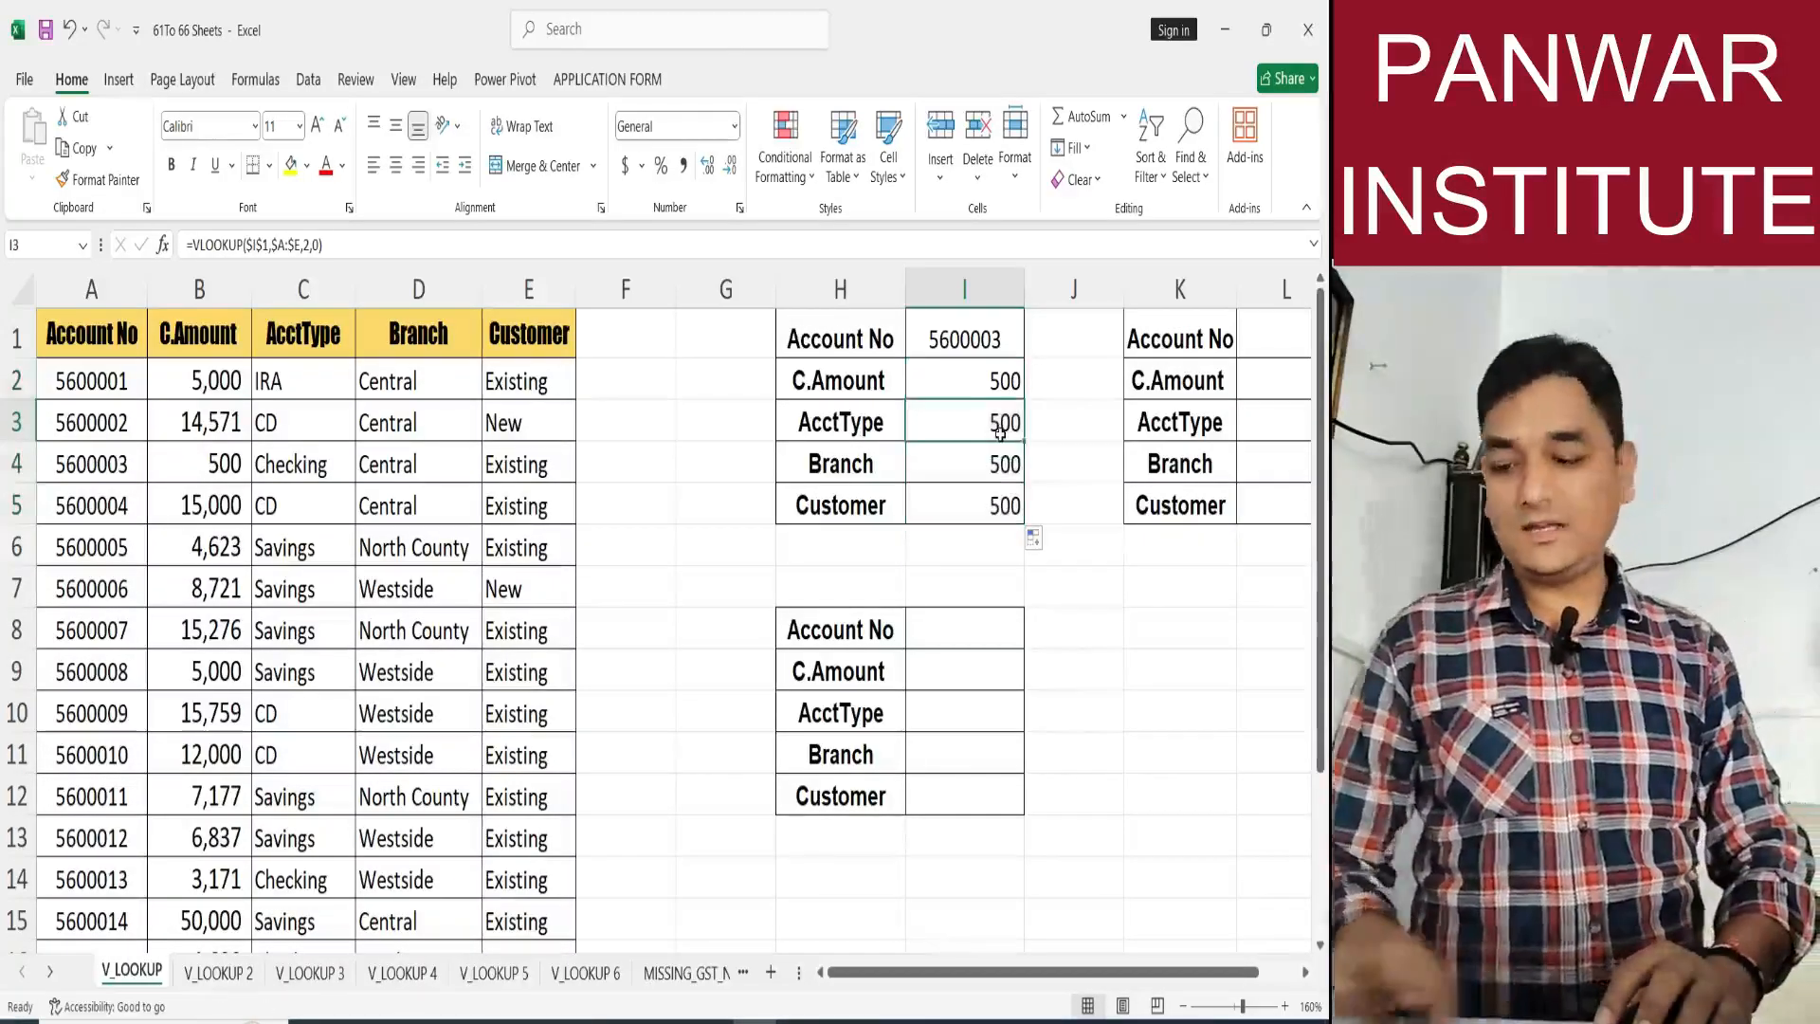
double_click(1000, 442)
key("Escape")
key("F2")
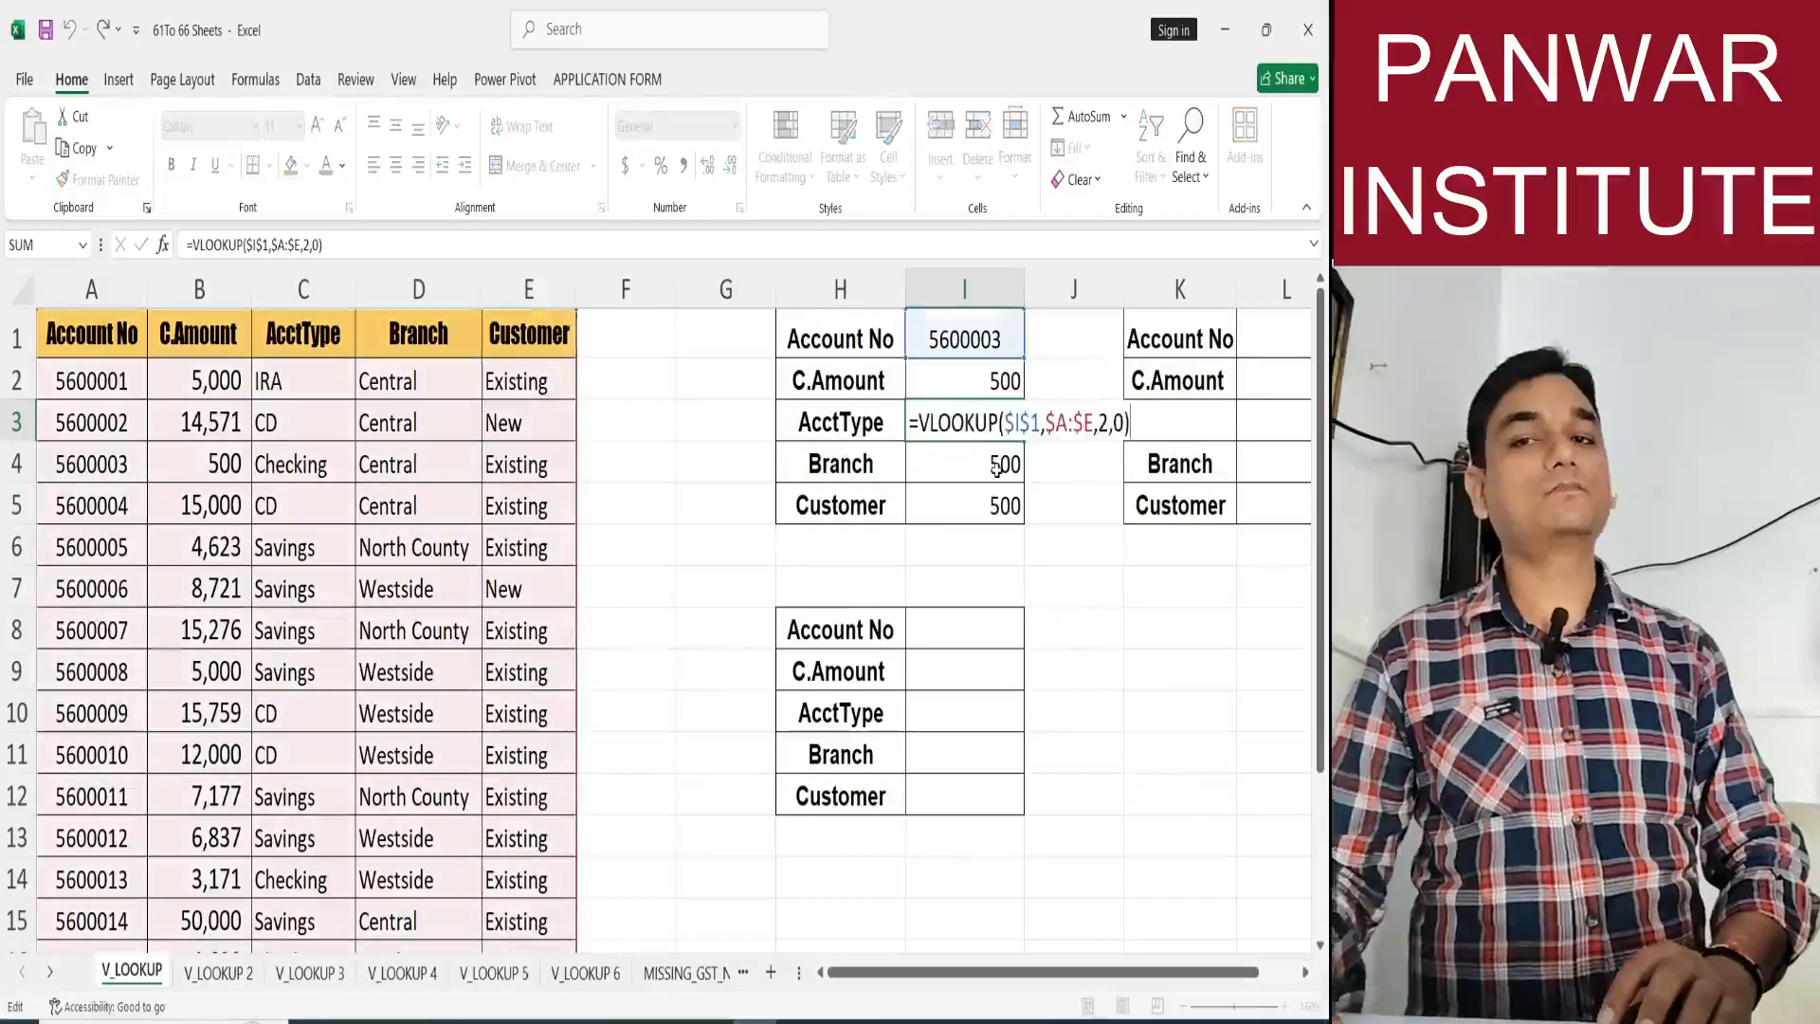
key("Escape")
Enter =ROW() in F3 and compare it with the row 3 heading.
left_click_drag(623, 433, 625, 464)
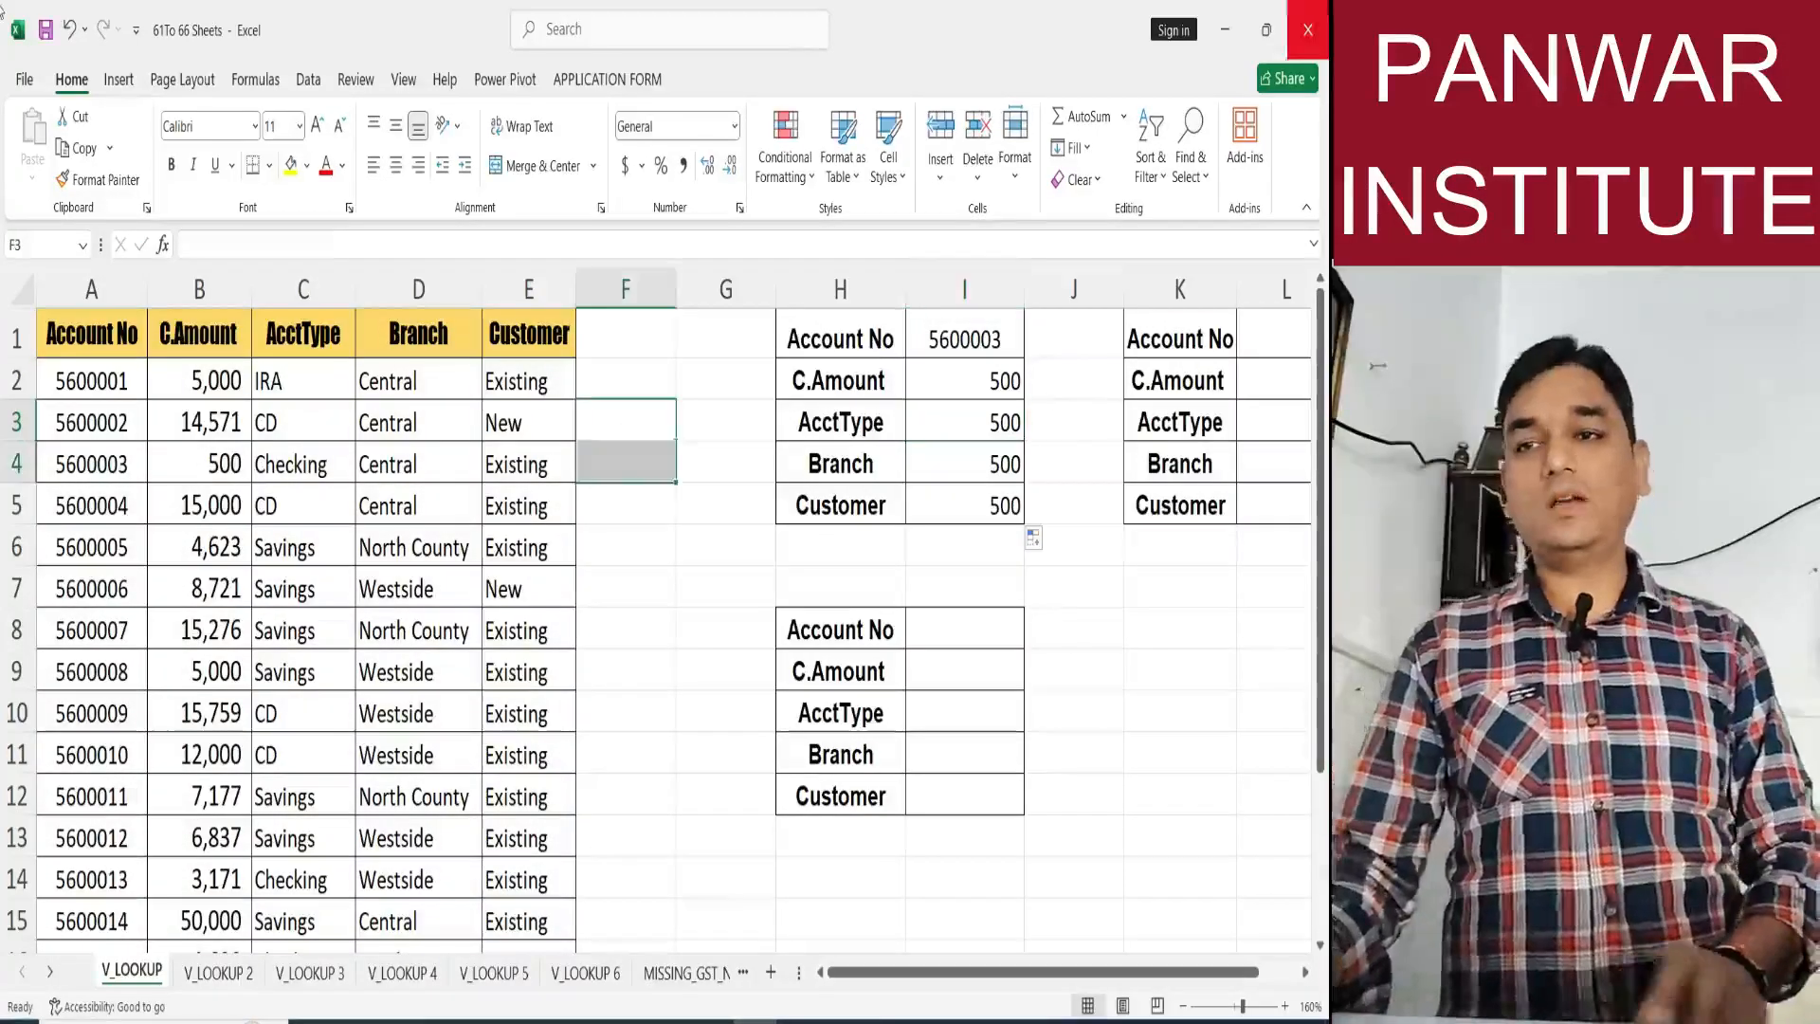
type("=row")
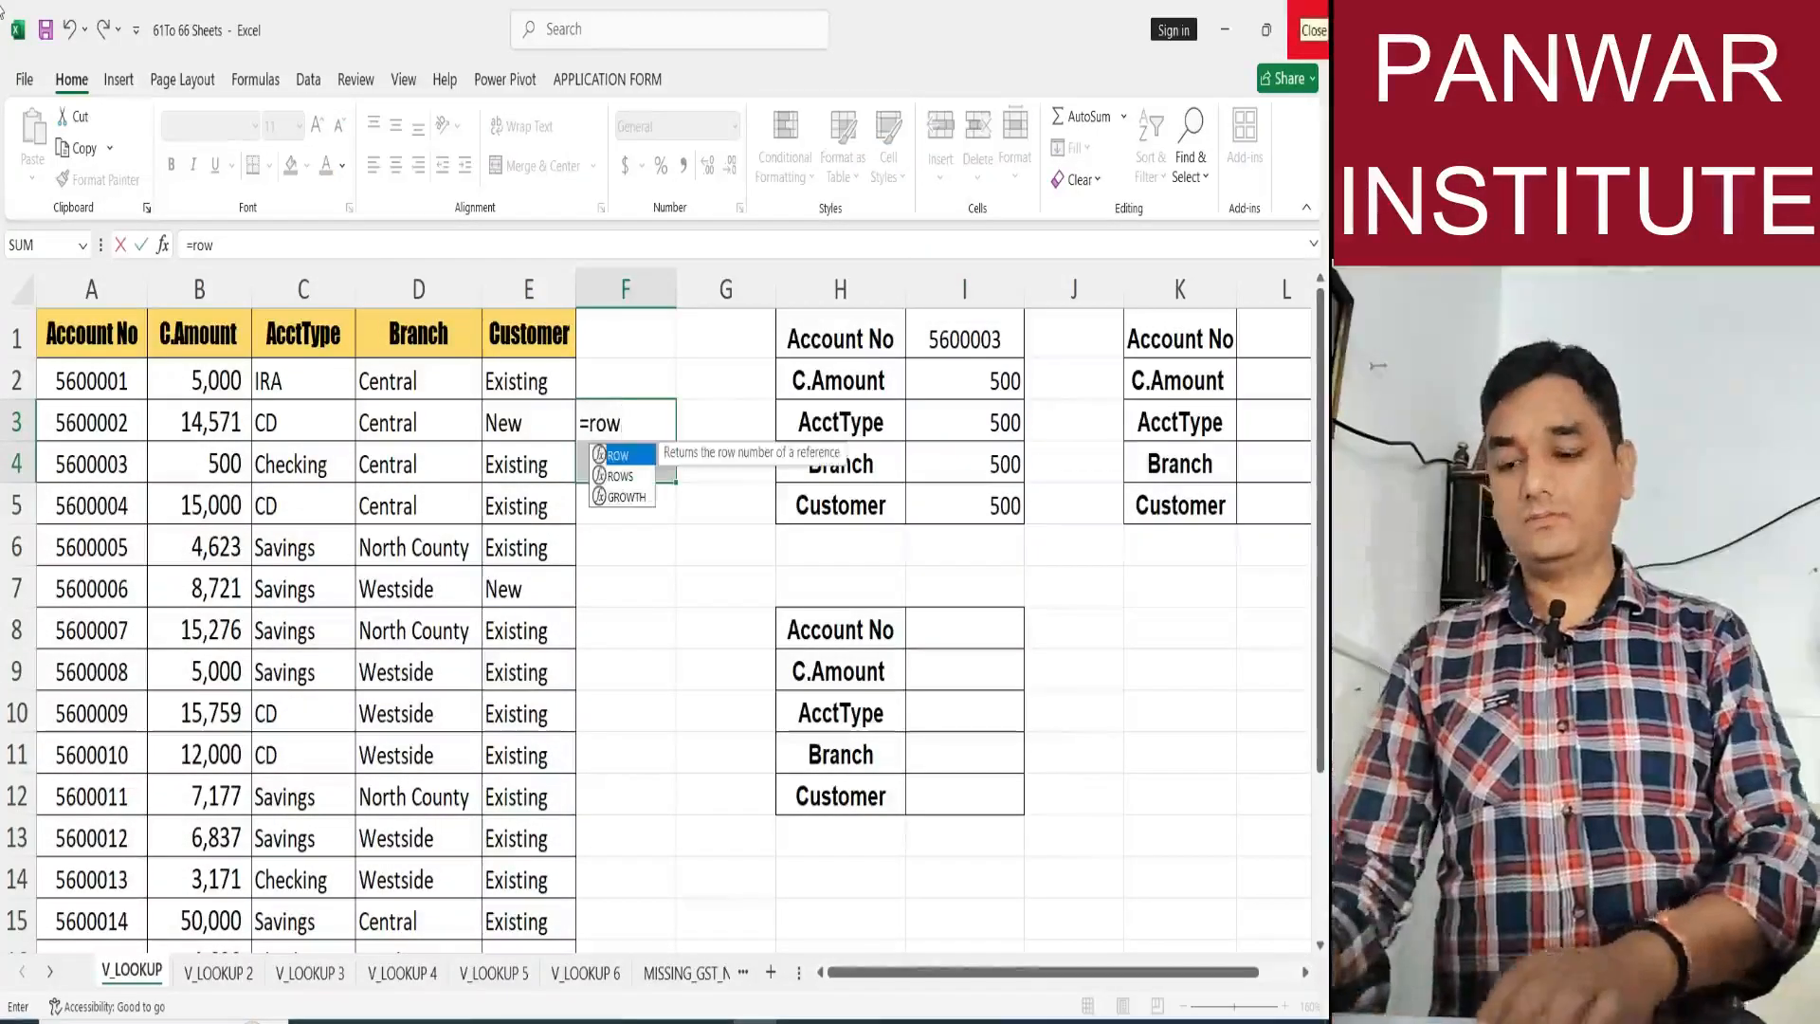
type("()")
key("Return")
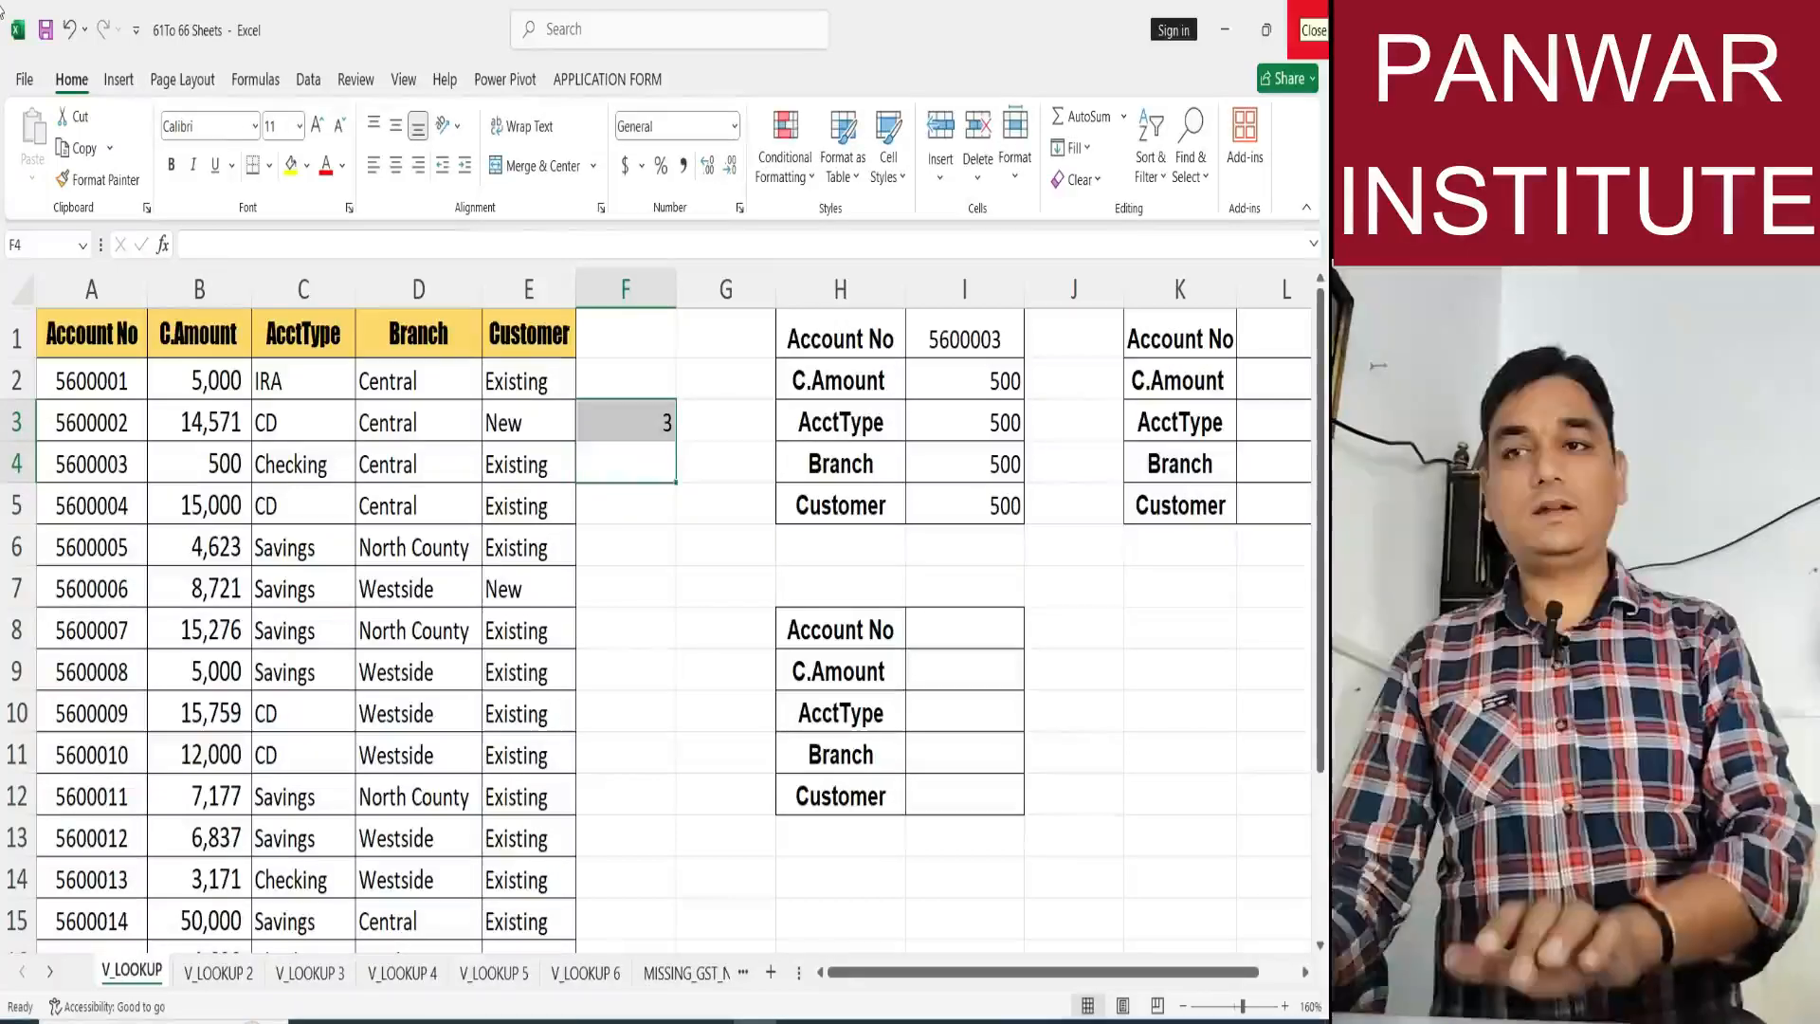
key("Up")
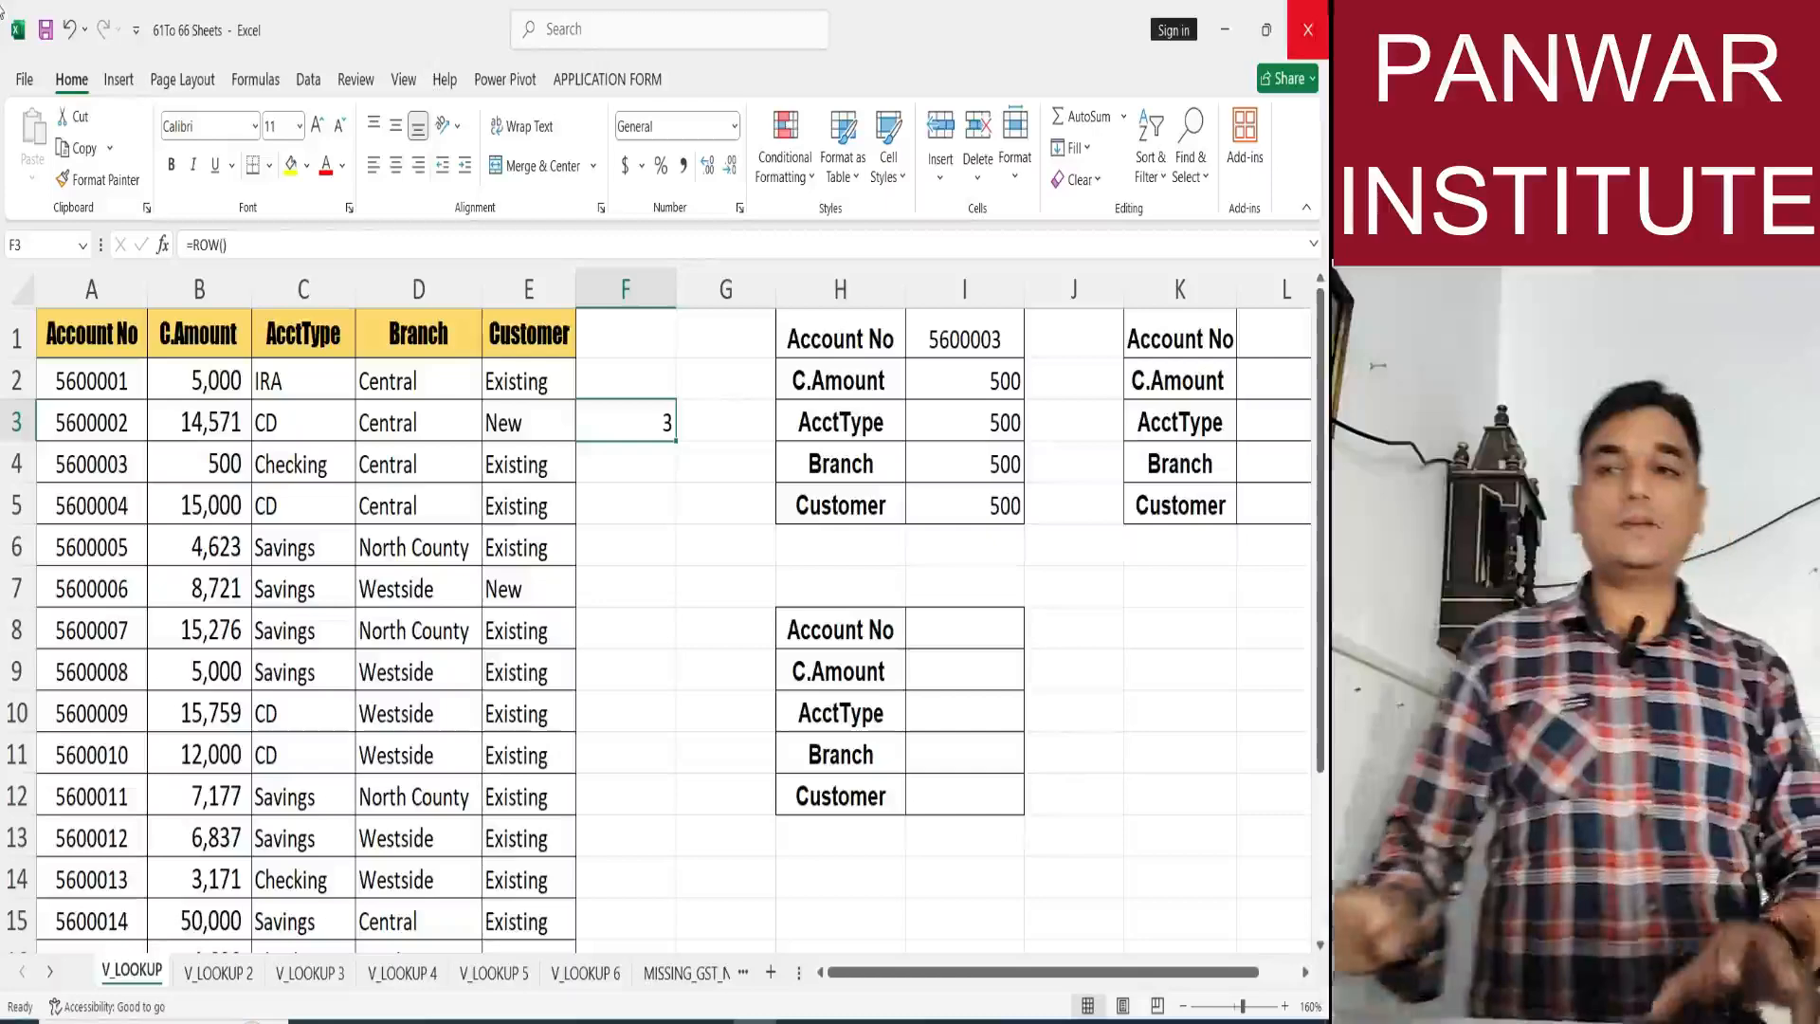
left_click(16, 421)
Enter =ROW() in F9 to demonstrate the function on row 9.
left_click(12, 671)
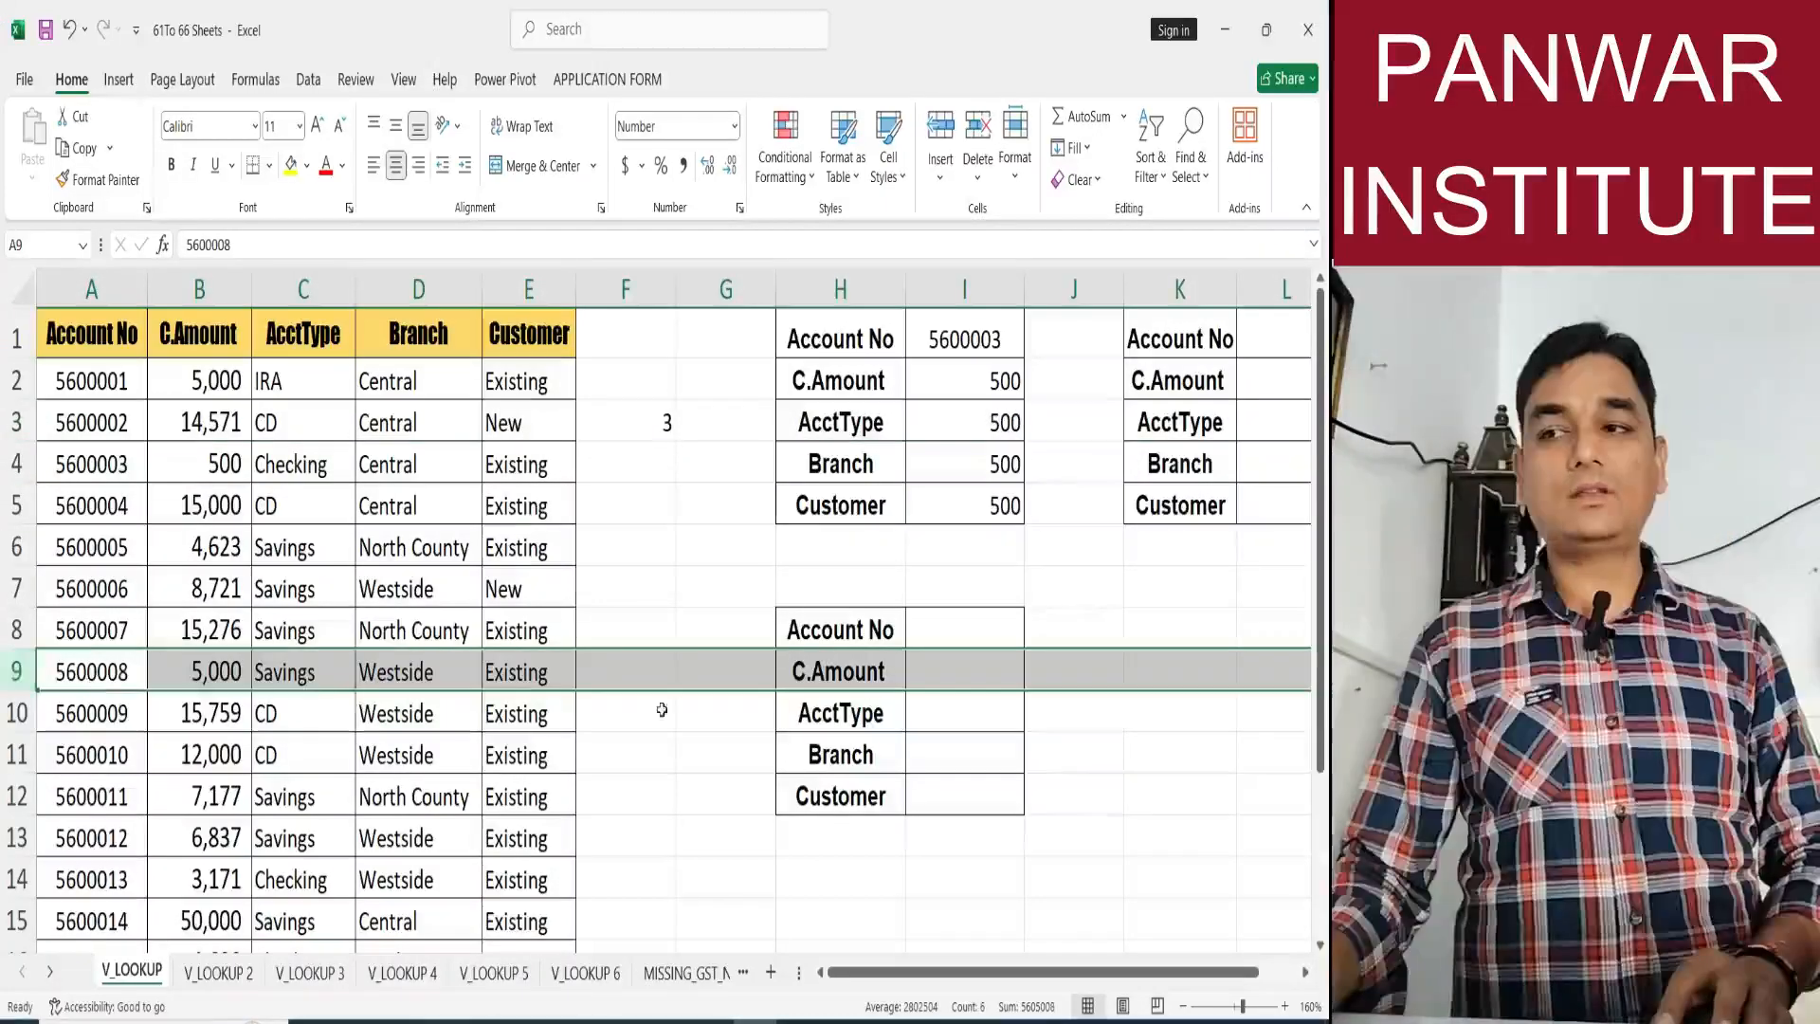
left_click(662, 678)
type("=o")
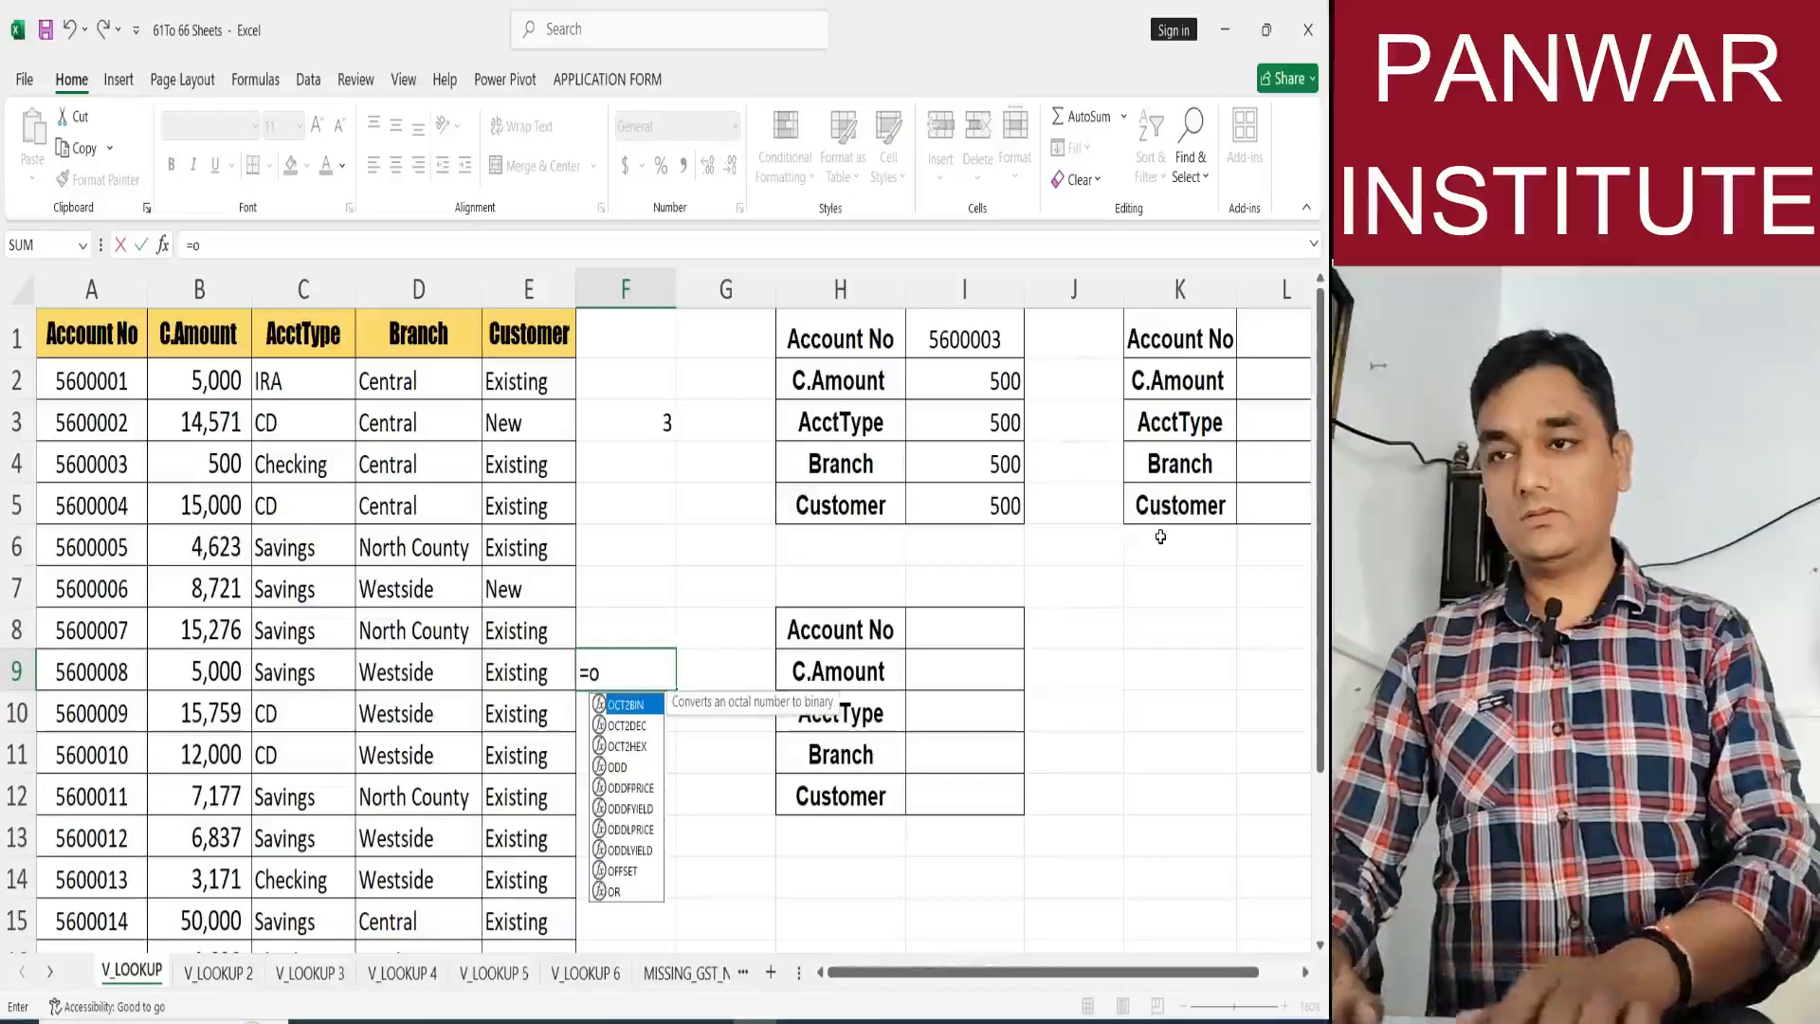
key("BackSpace")
type("row()")
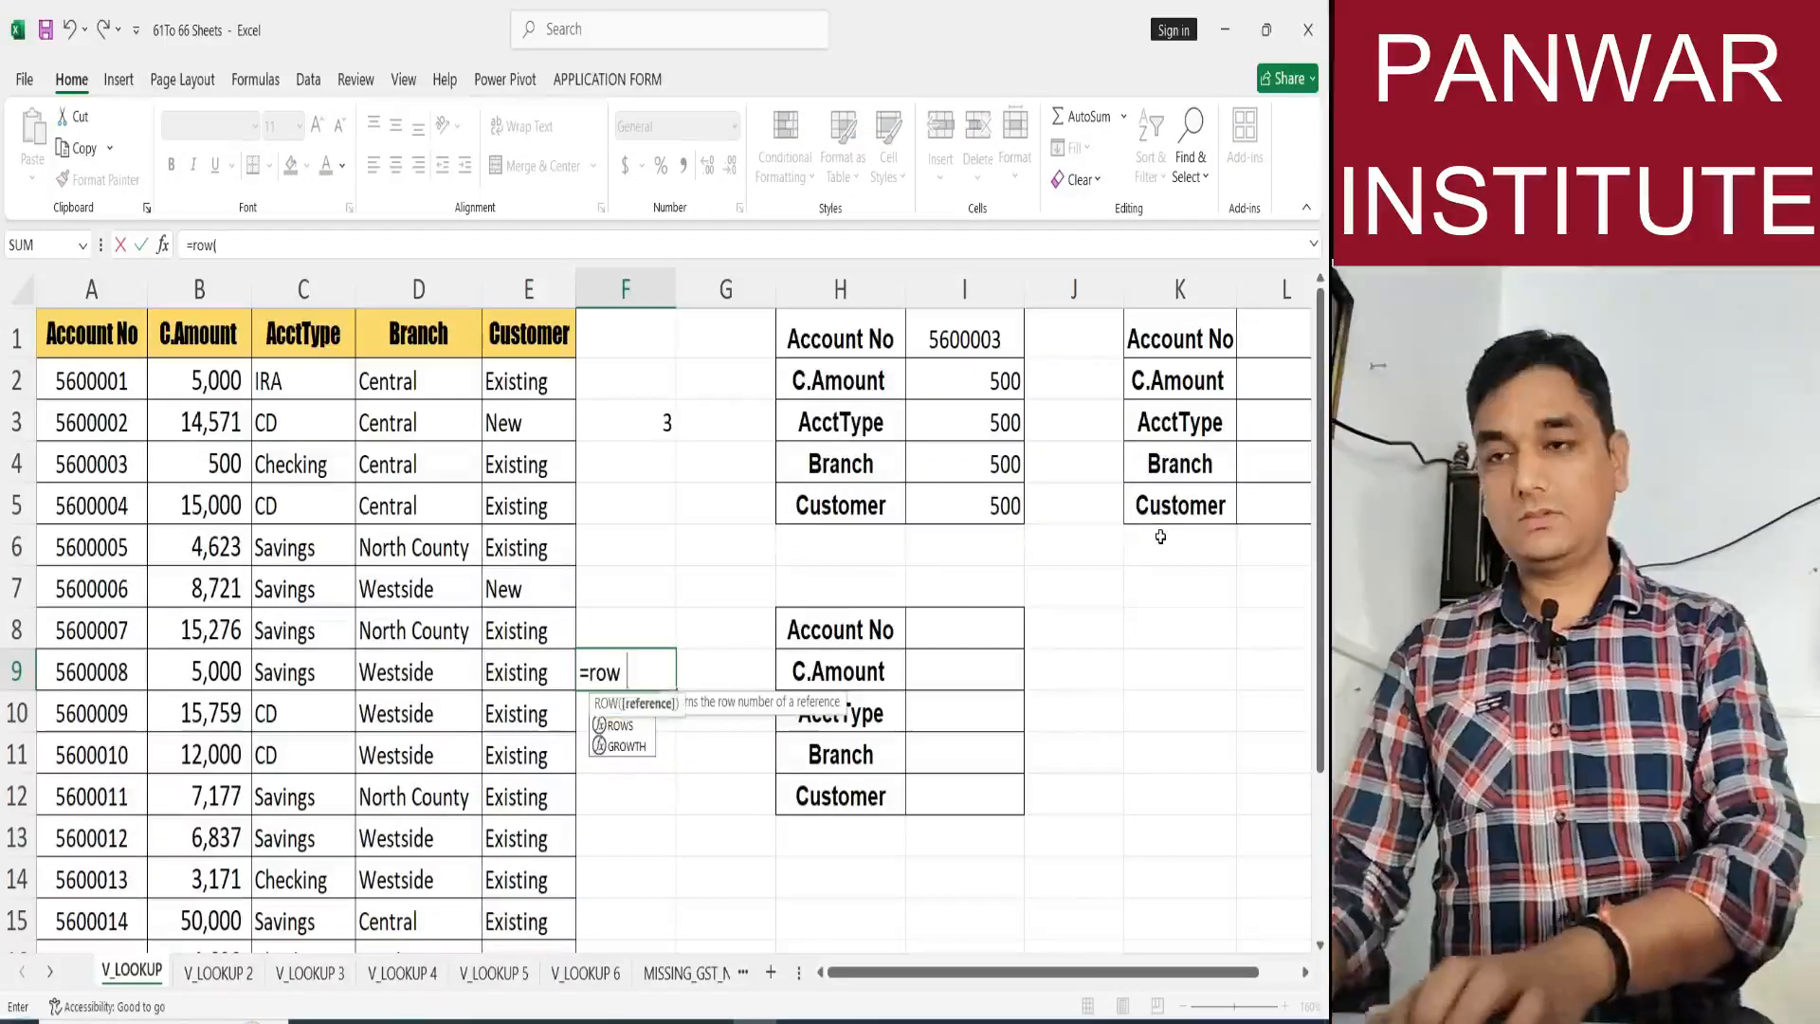
key("Return")
left_click(663, 671)
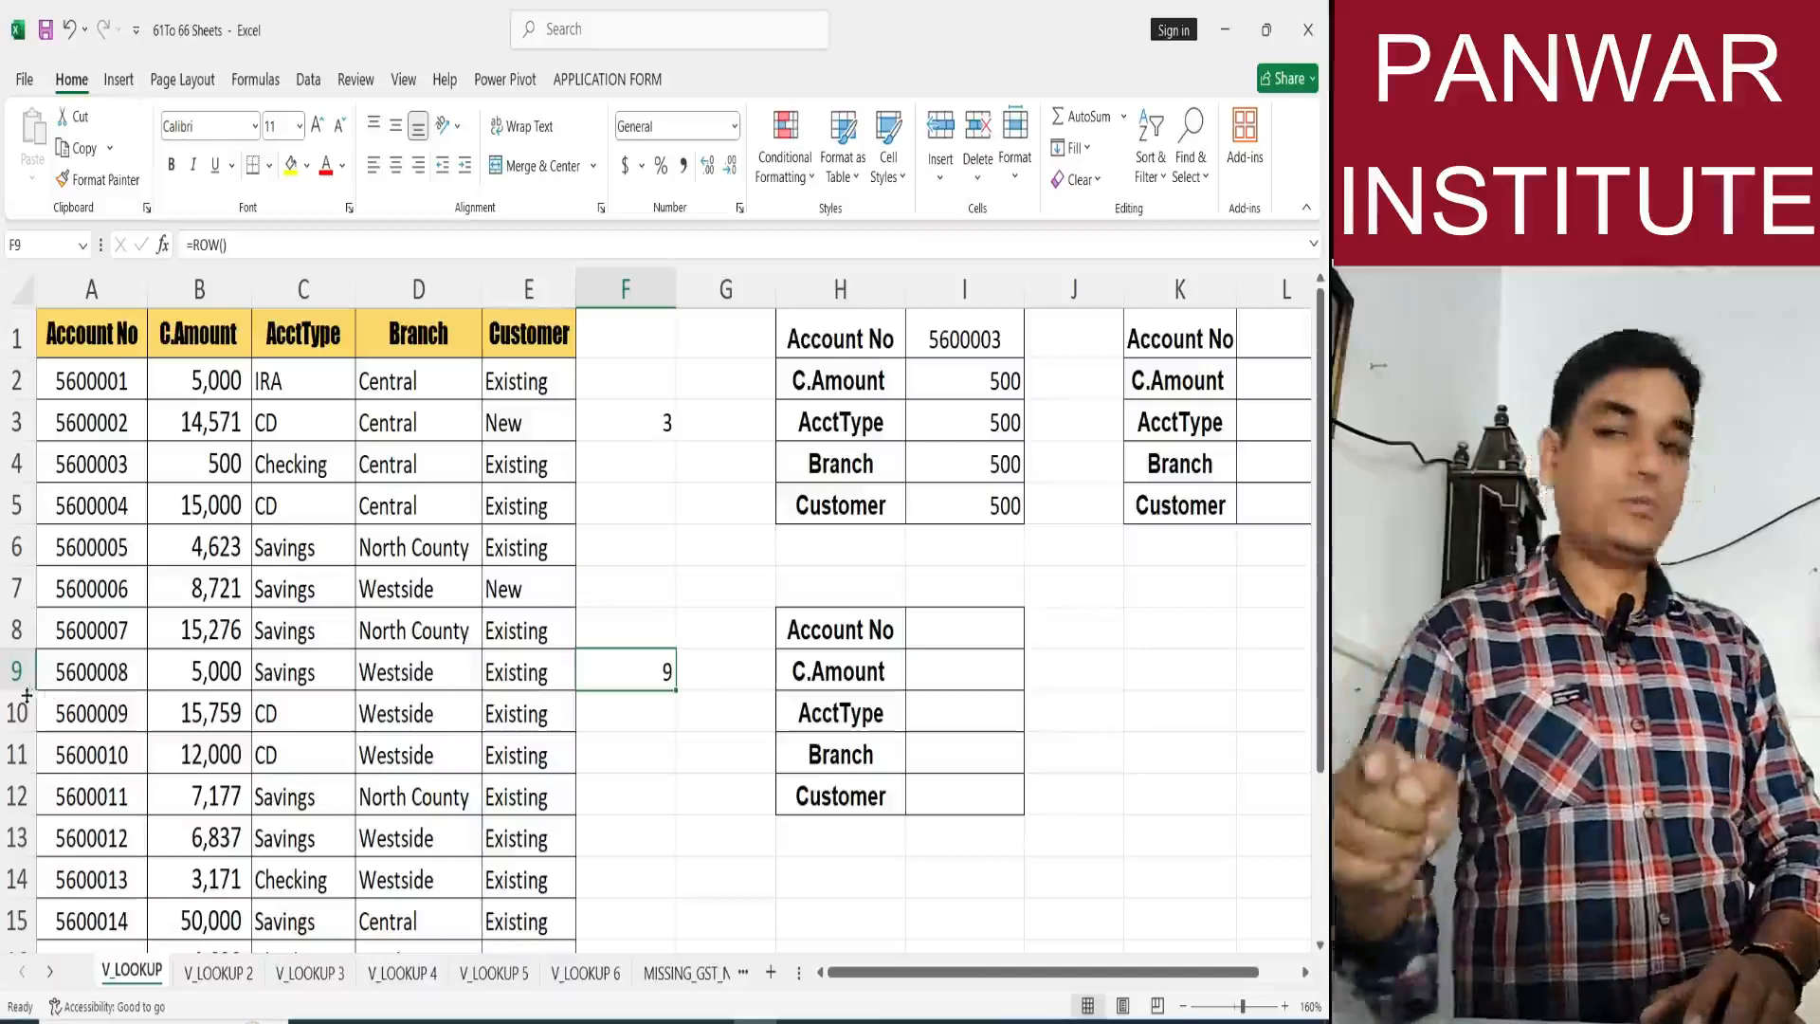
Replace the column index 2 in I2's VLOOKUP with ROW(), making the formula =VLOOKUP($I$1,$A:$E,ROW(),0).
double_click(952, 379)
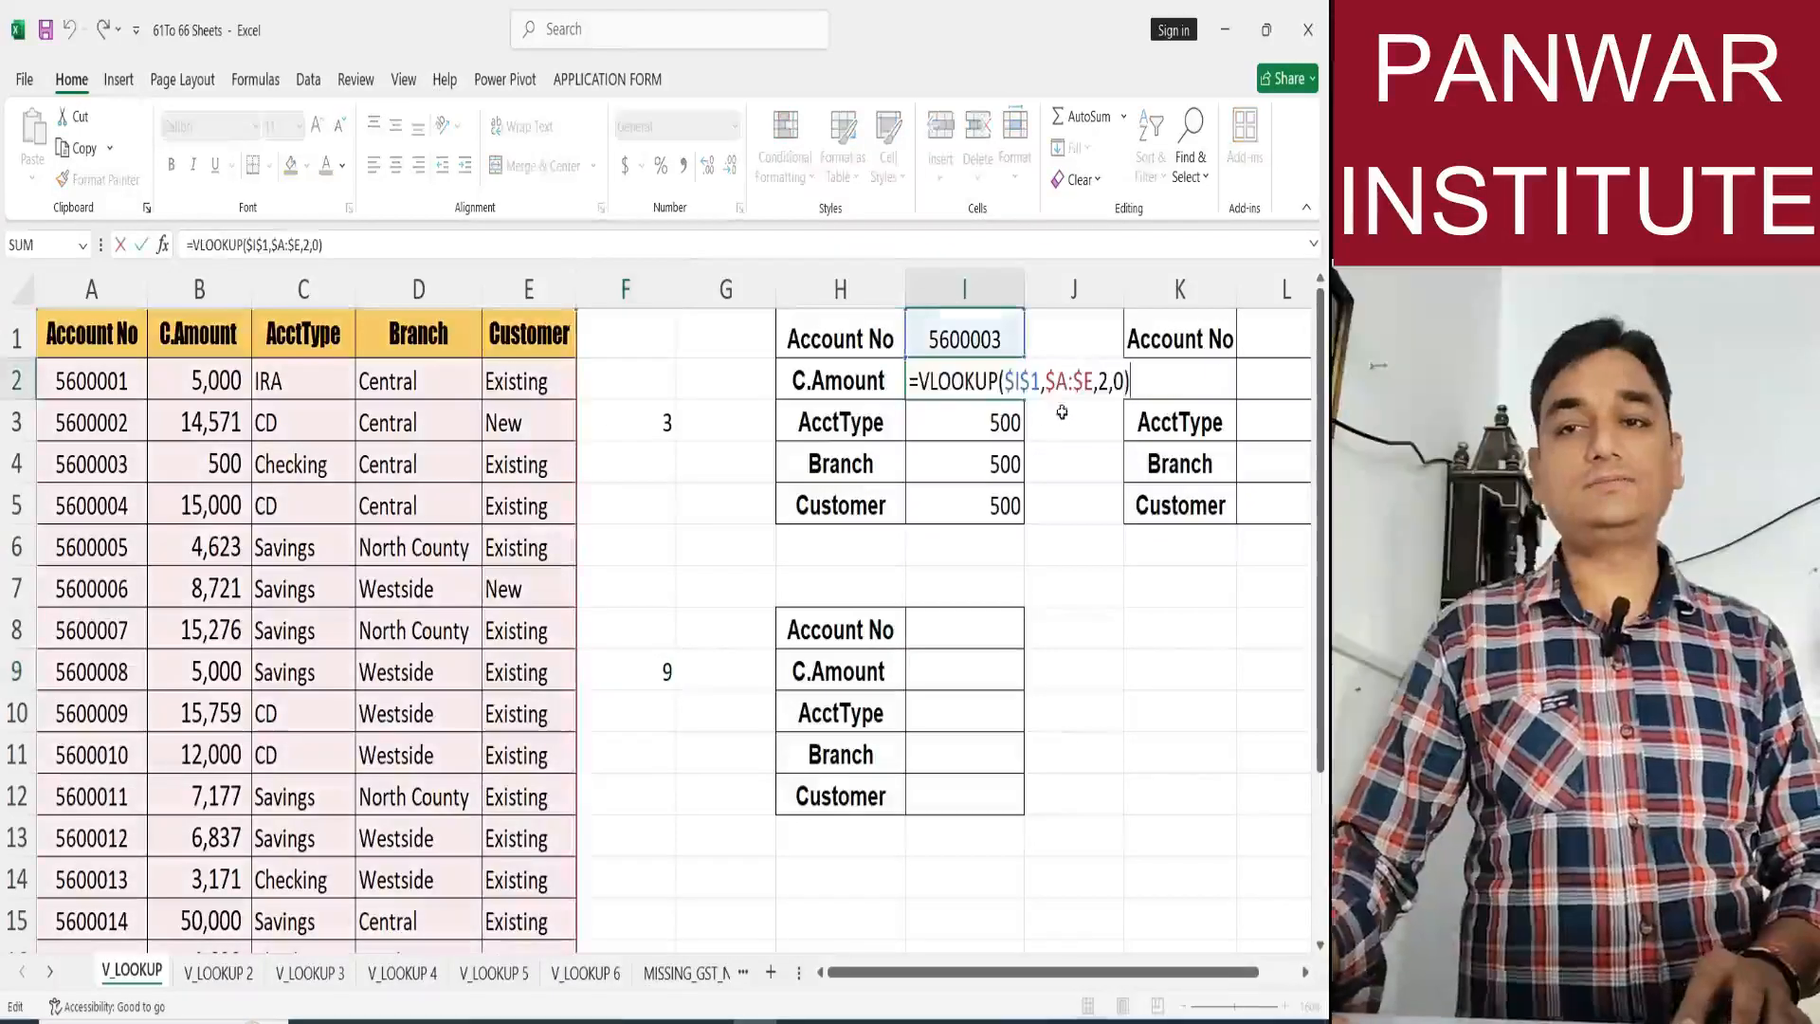
left_click(1098, 381)
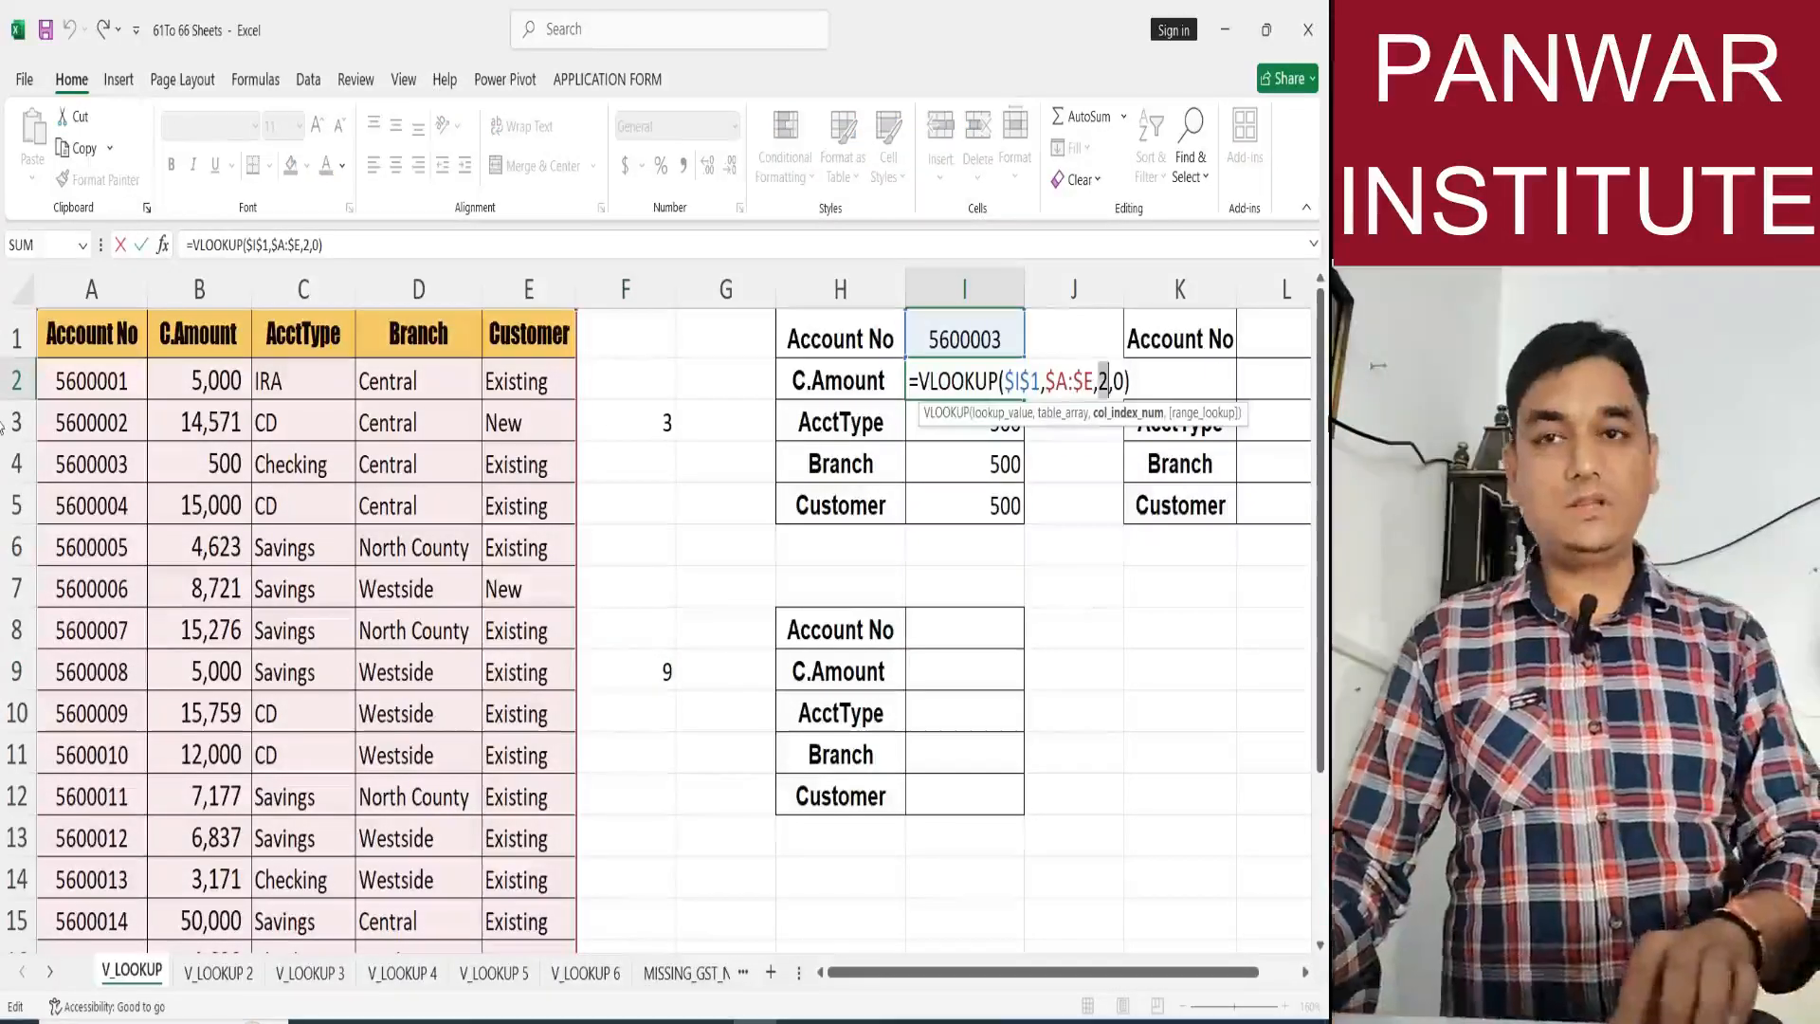
key("Delete")
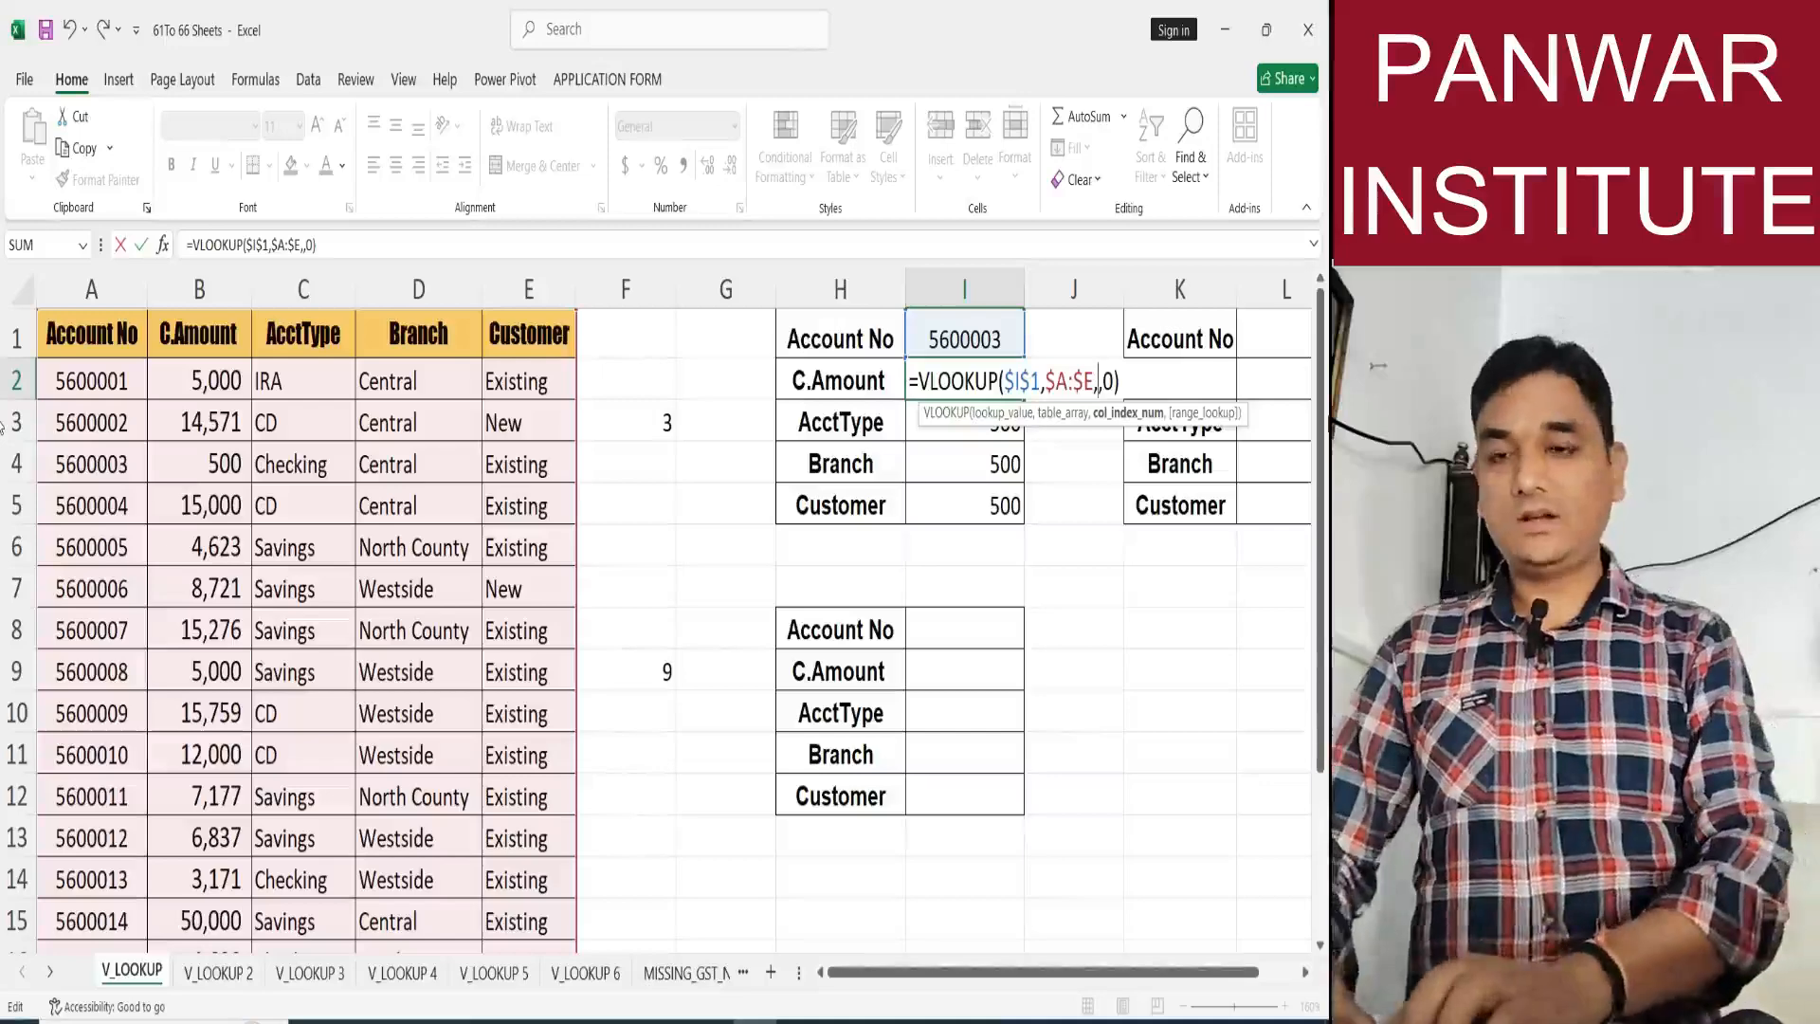
type("row()")
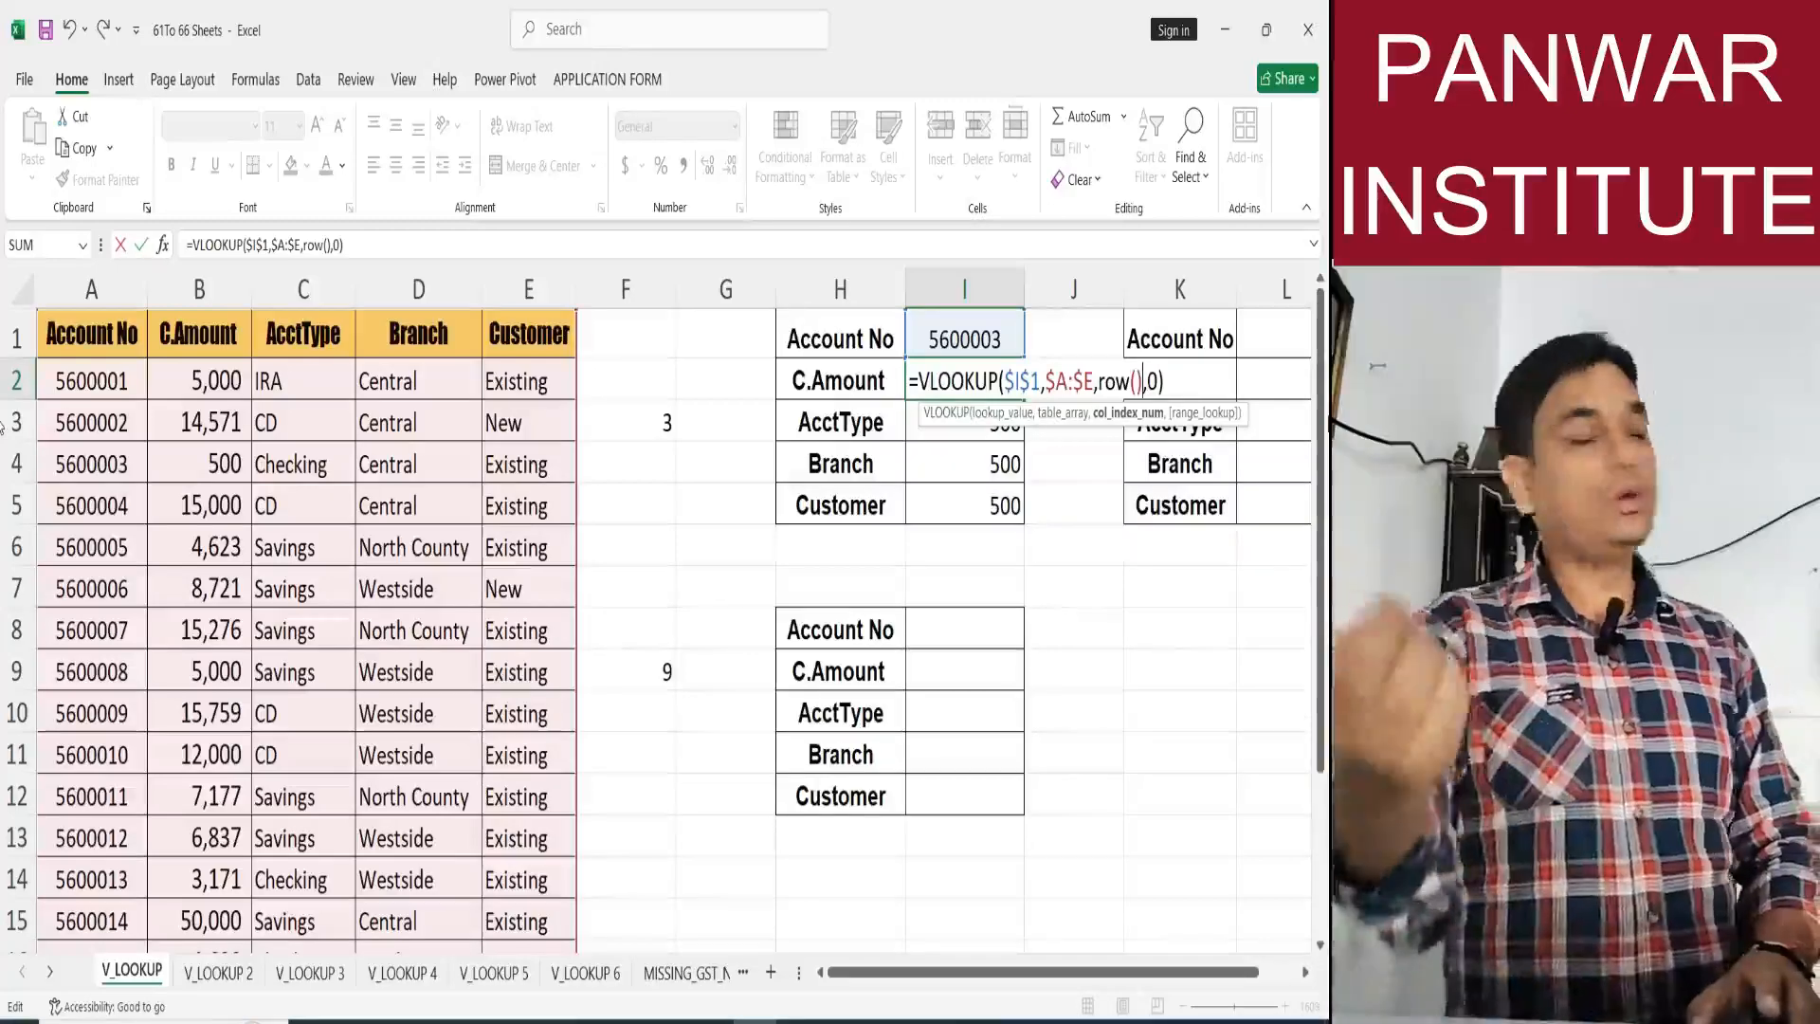
key("Return")
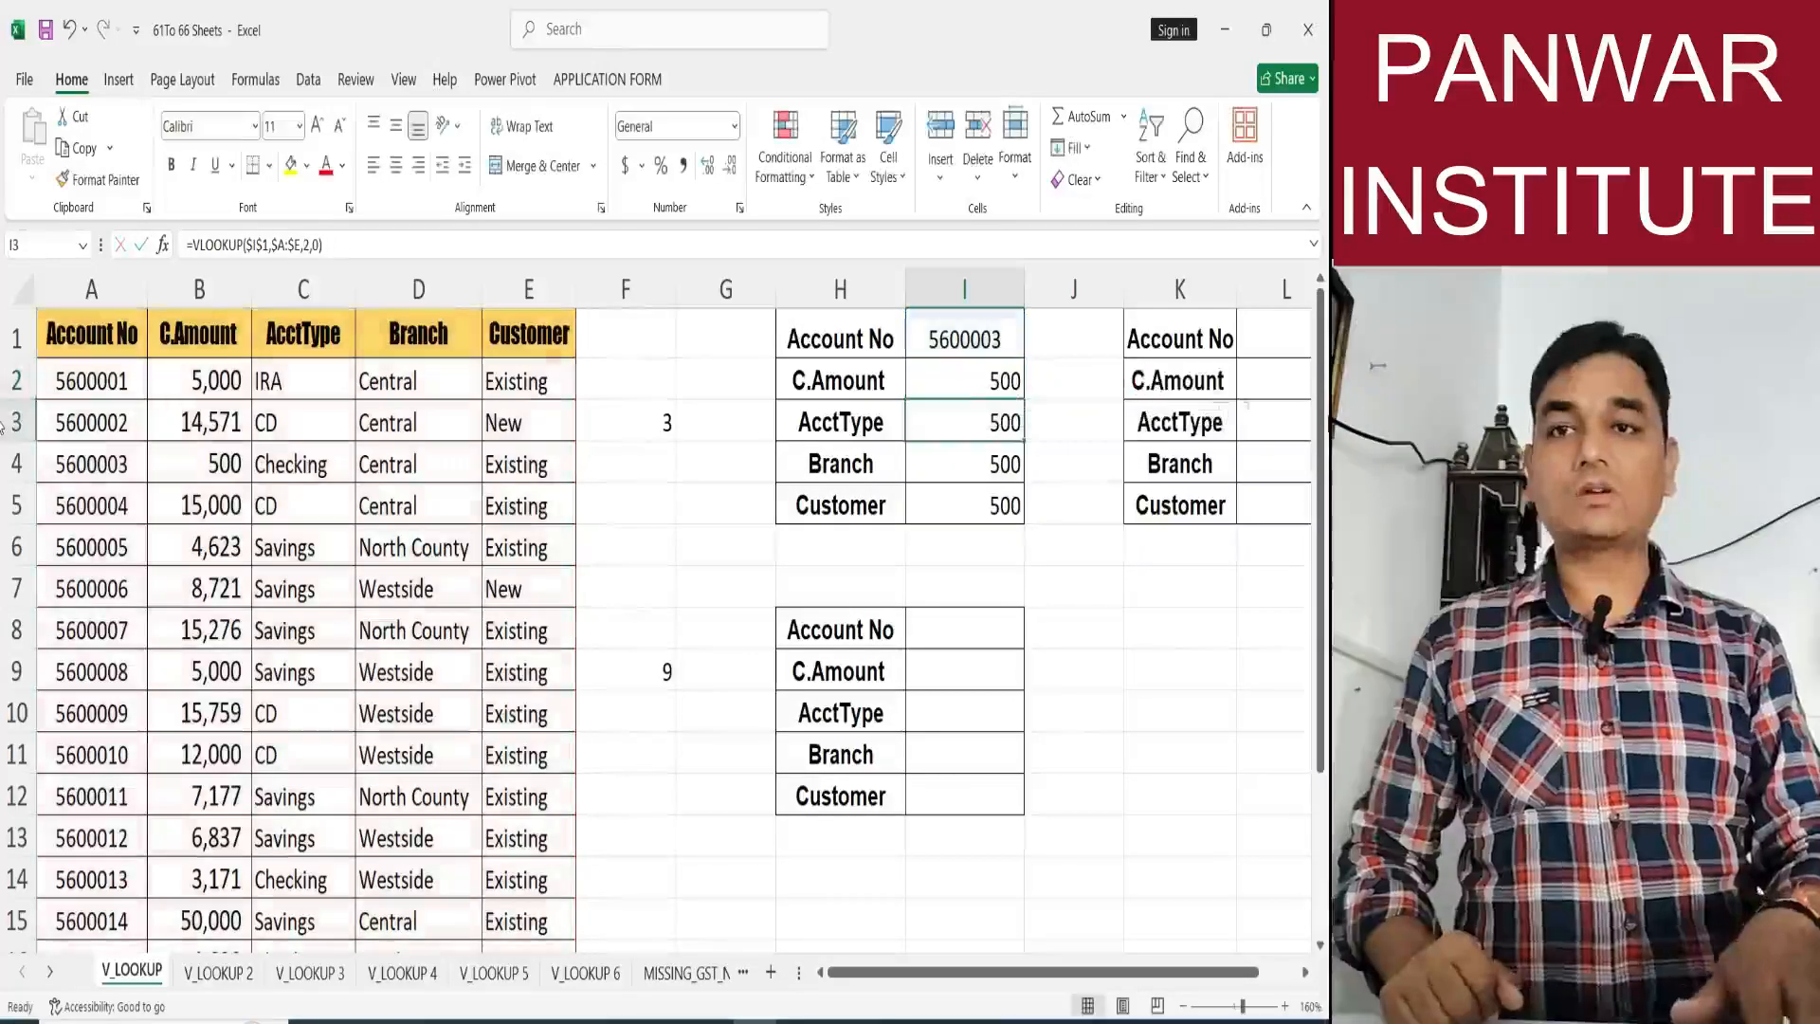
Fill the ROW()-based lookup from I2 down through I5 and check the formula copied into I4.
left_click(954, 380)
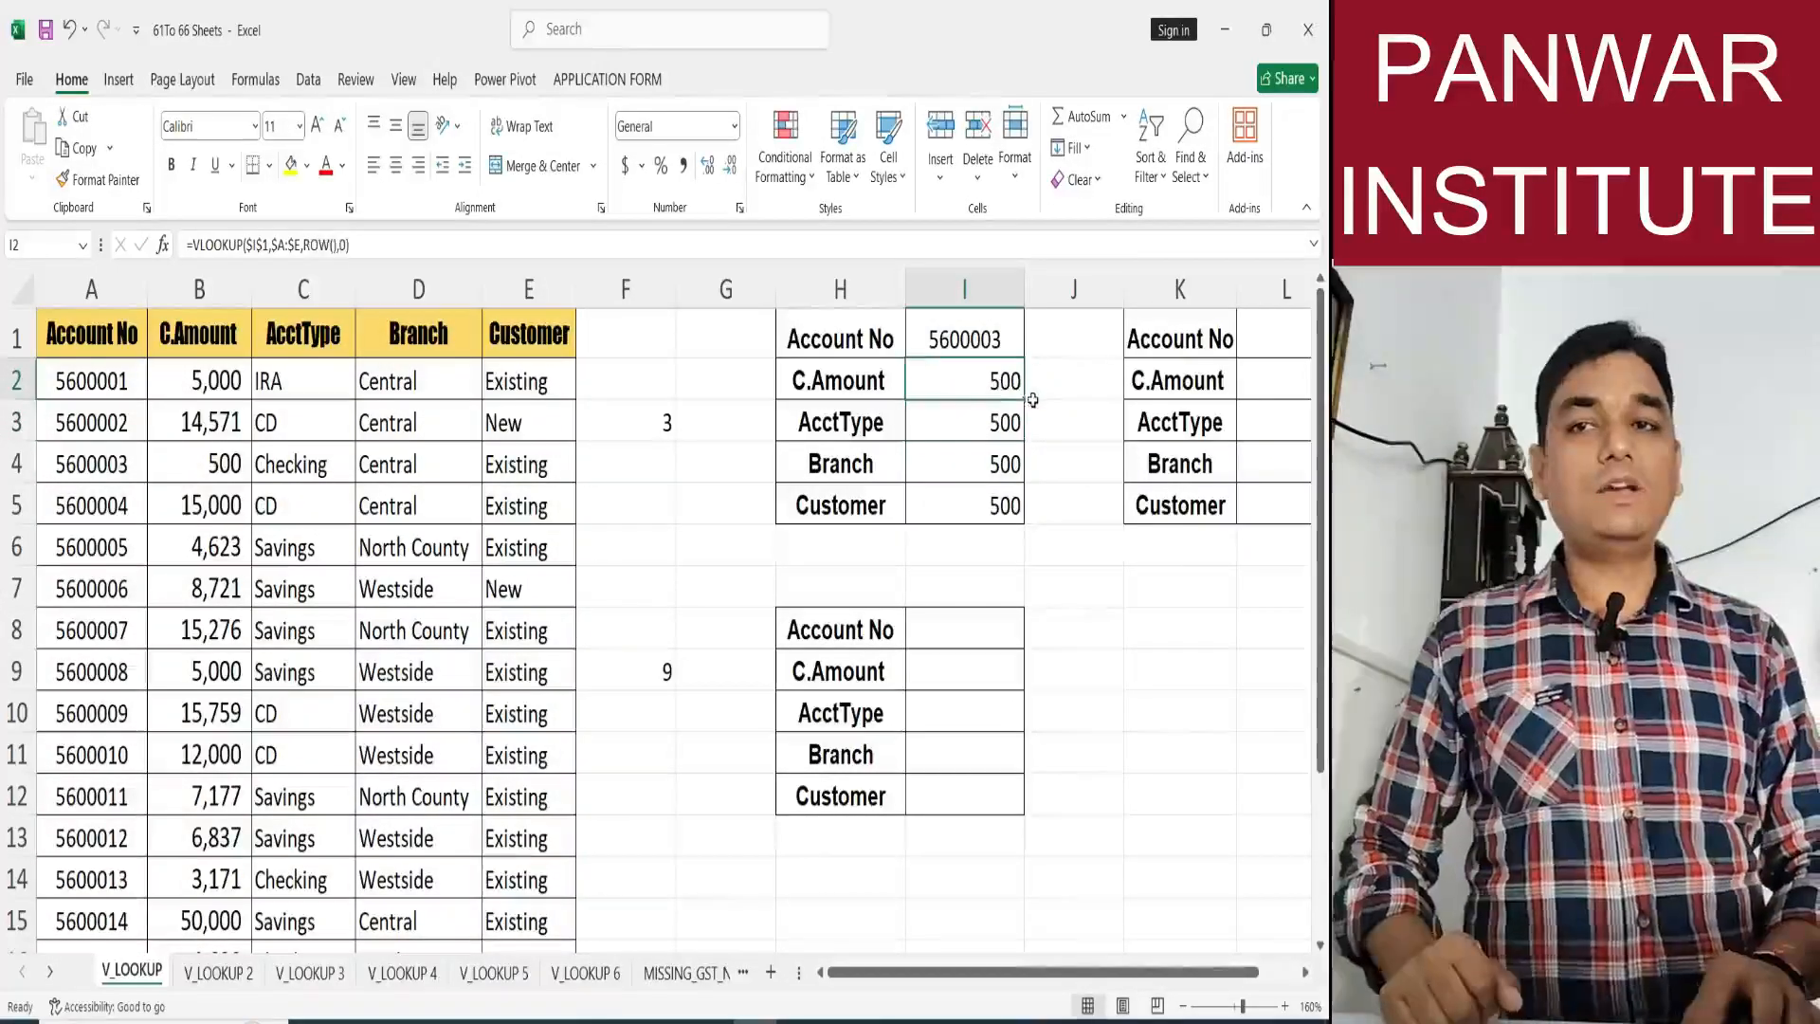
left_click_drag(1028, 402, 1022, 512)
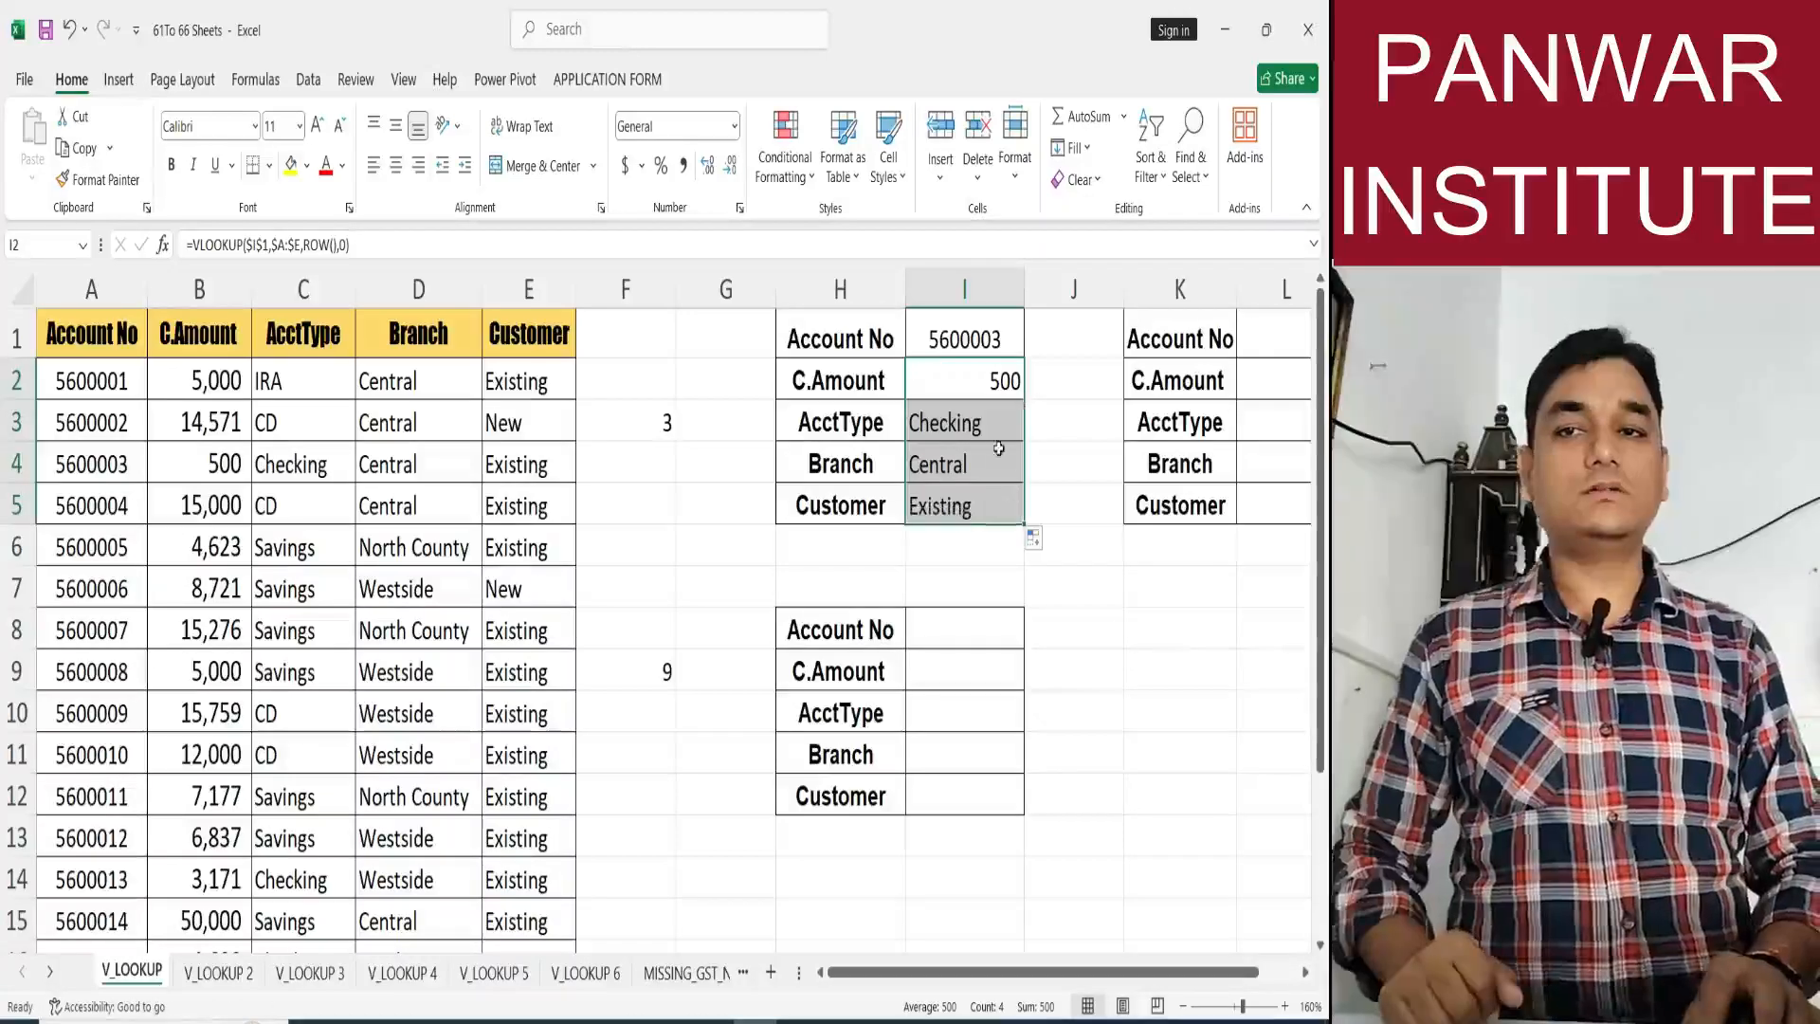
left_click(1003, 451)
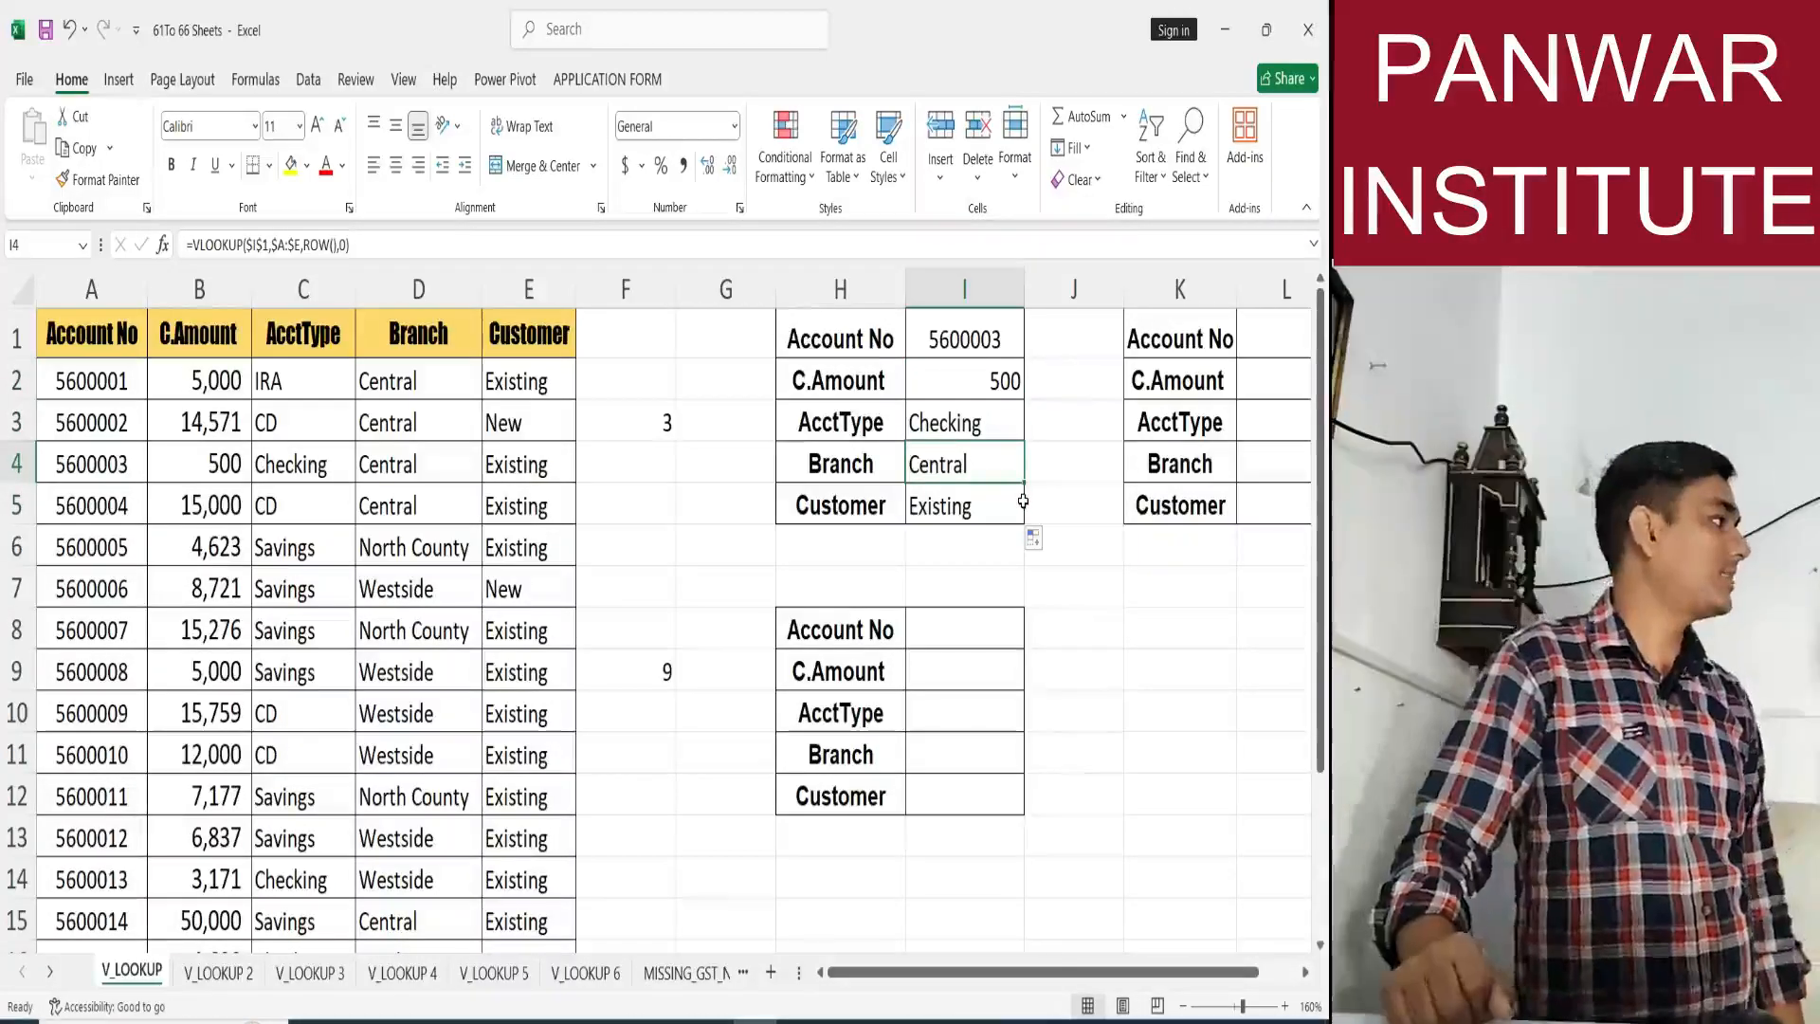
Evaluate only the ROW() part of the formula in I2 to inspect its column index, and cancel the edit.
left_click(943, 379)
double_click(943, 380)
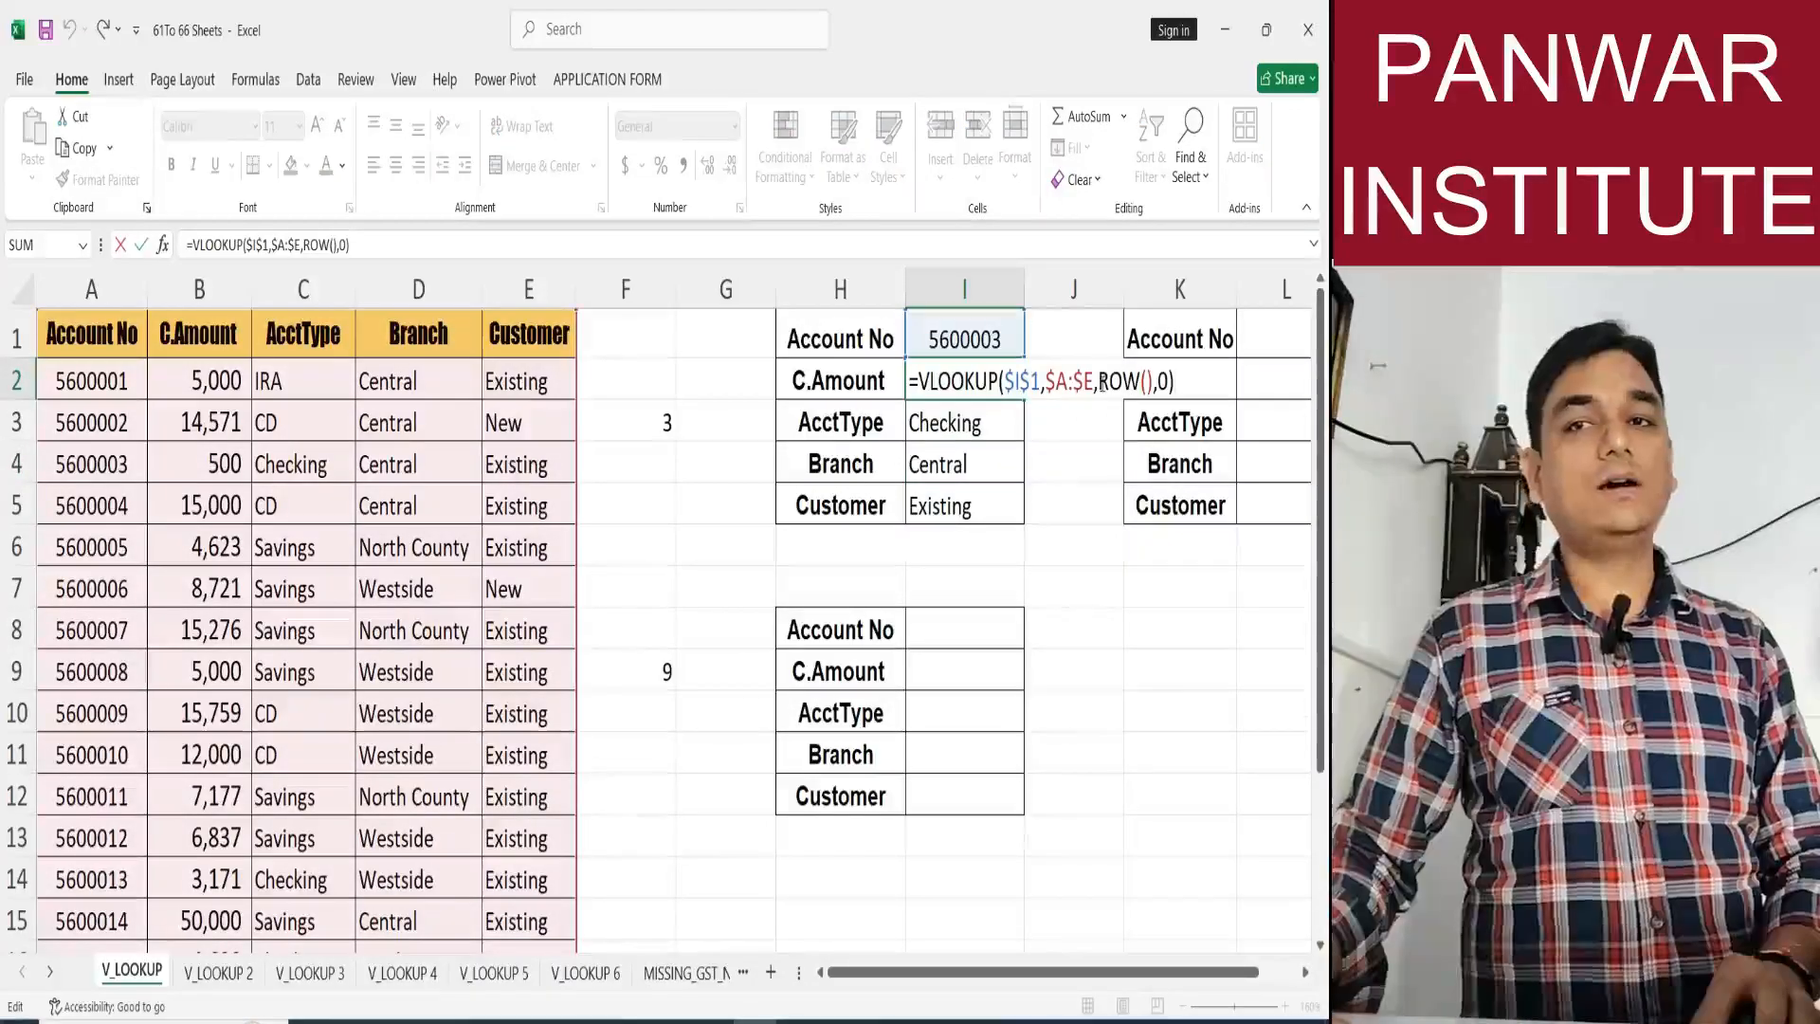
double_click(1103, 383)
key("shift+Right")
key("shift+Right")
key("shift+Right")
key("shift+Right")
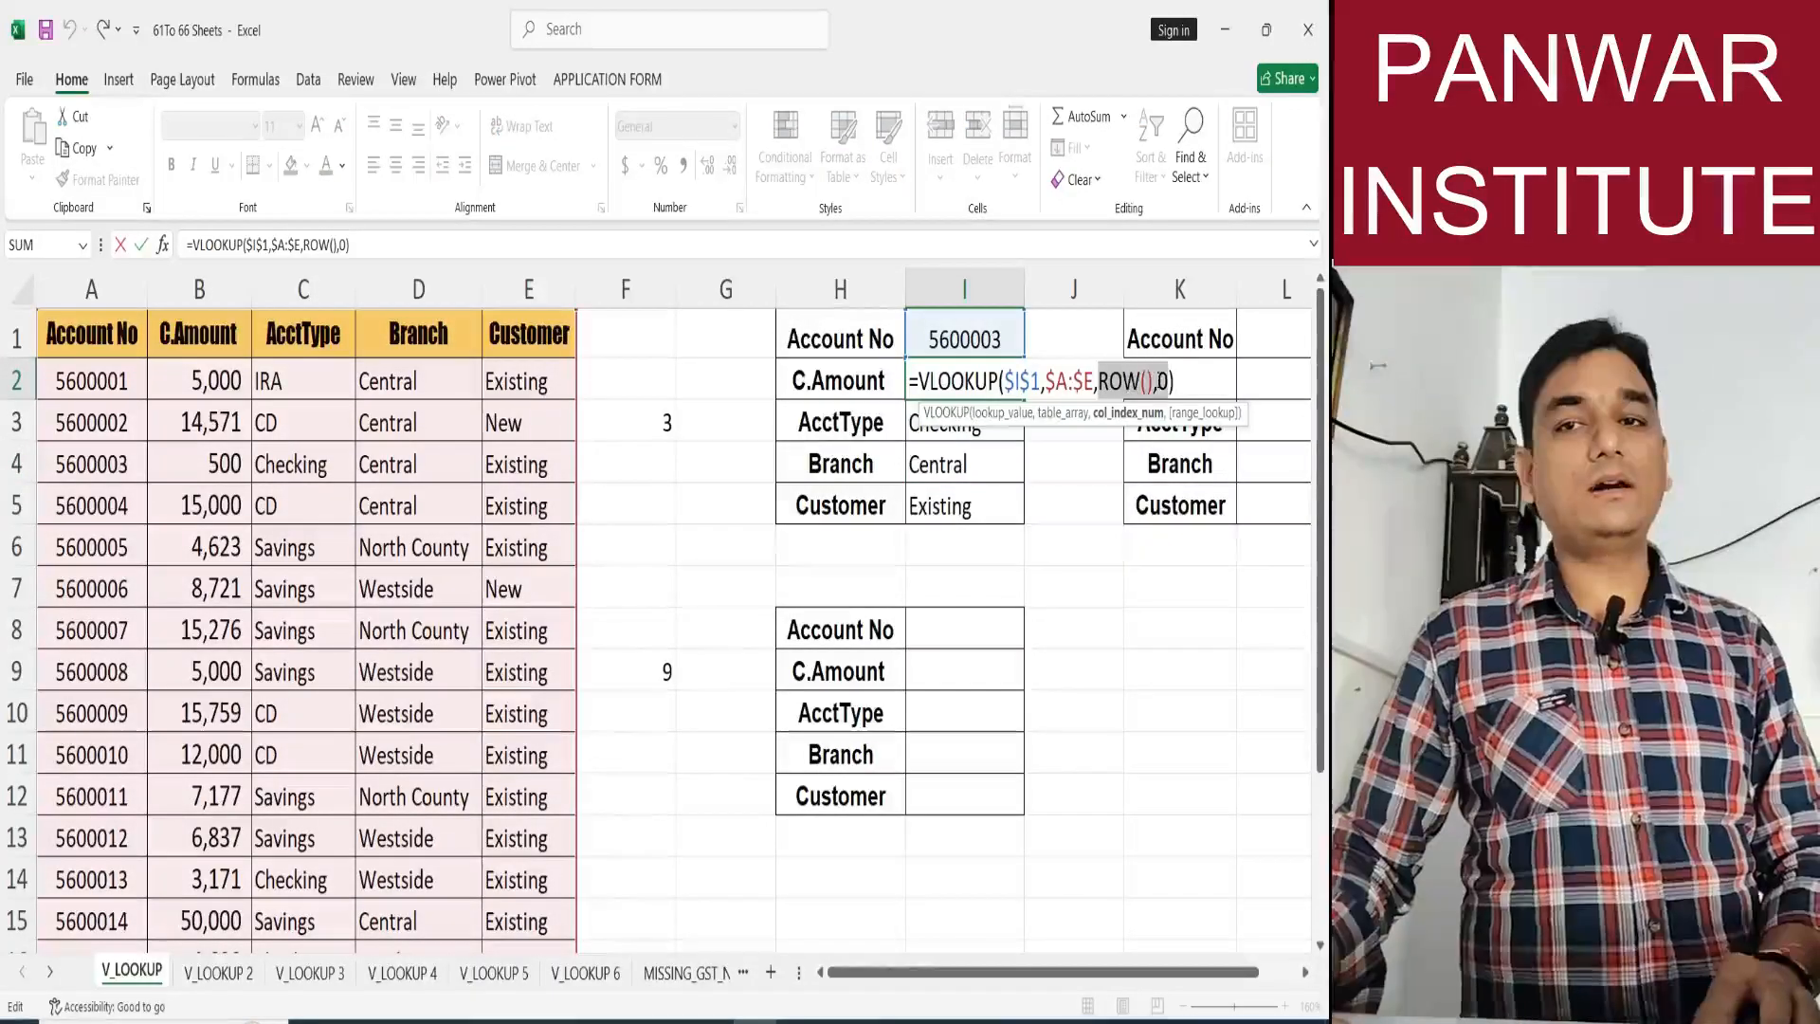
key("shift+Left")
key("shift+Left")
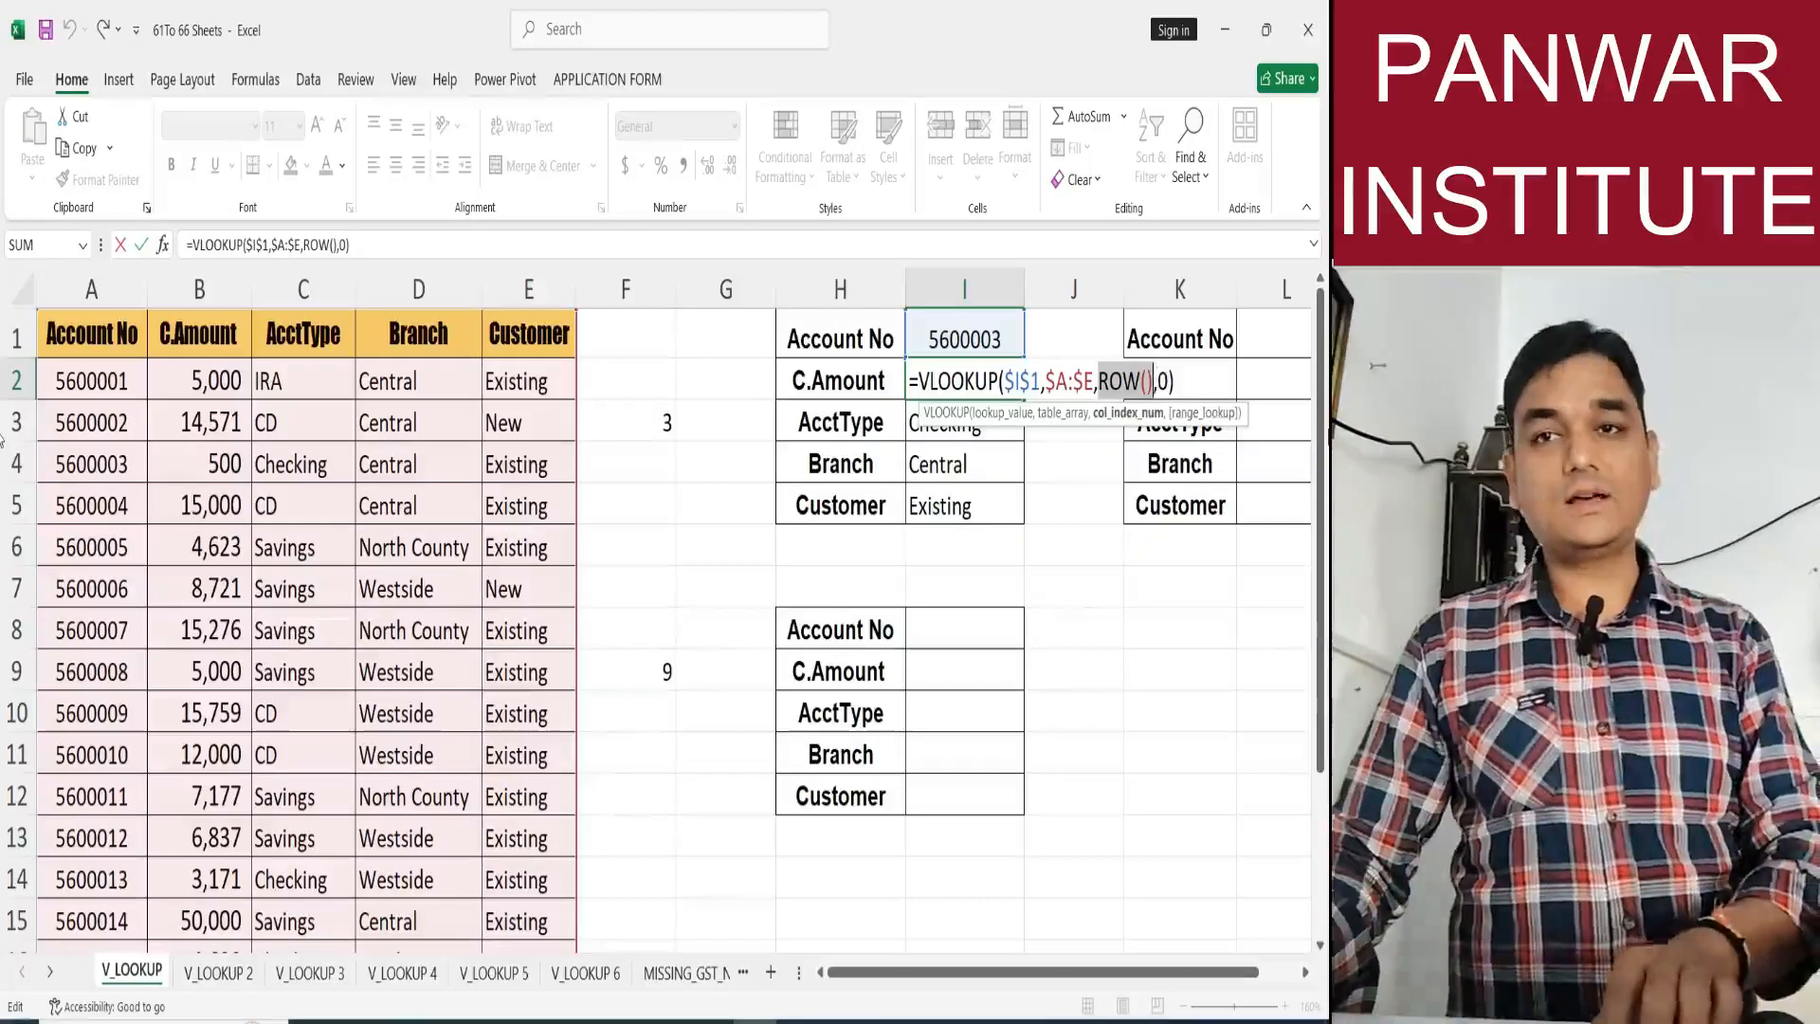
key("F9")
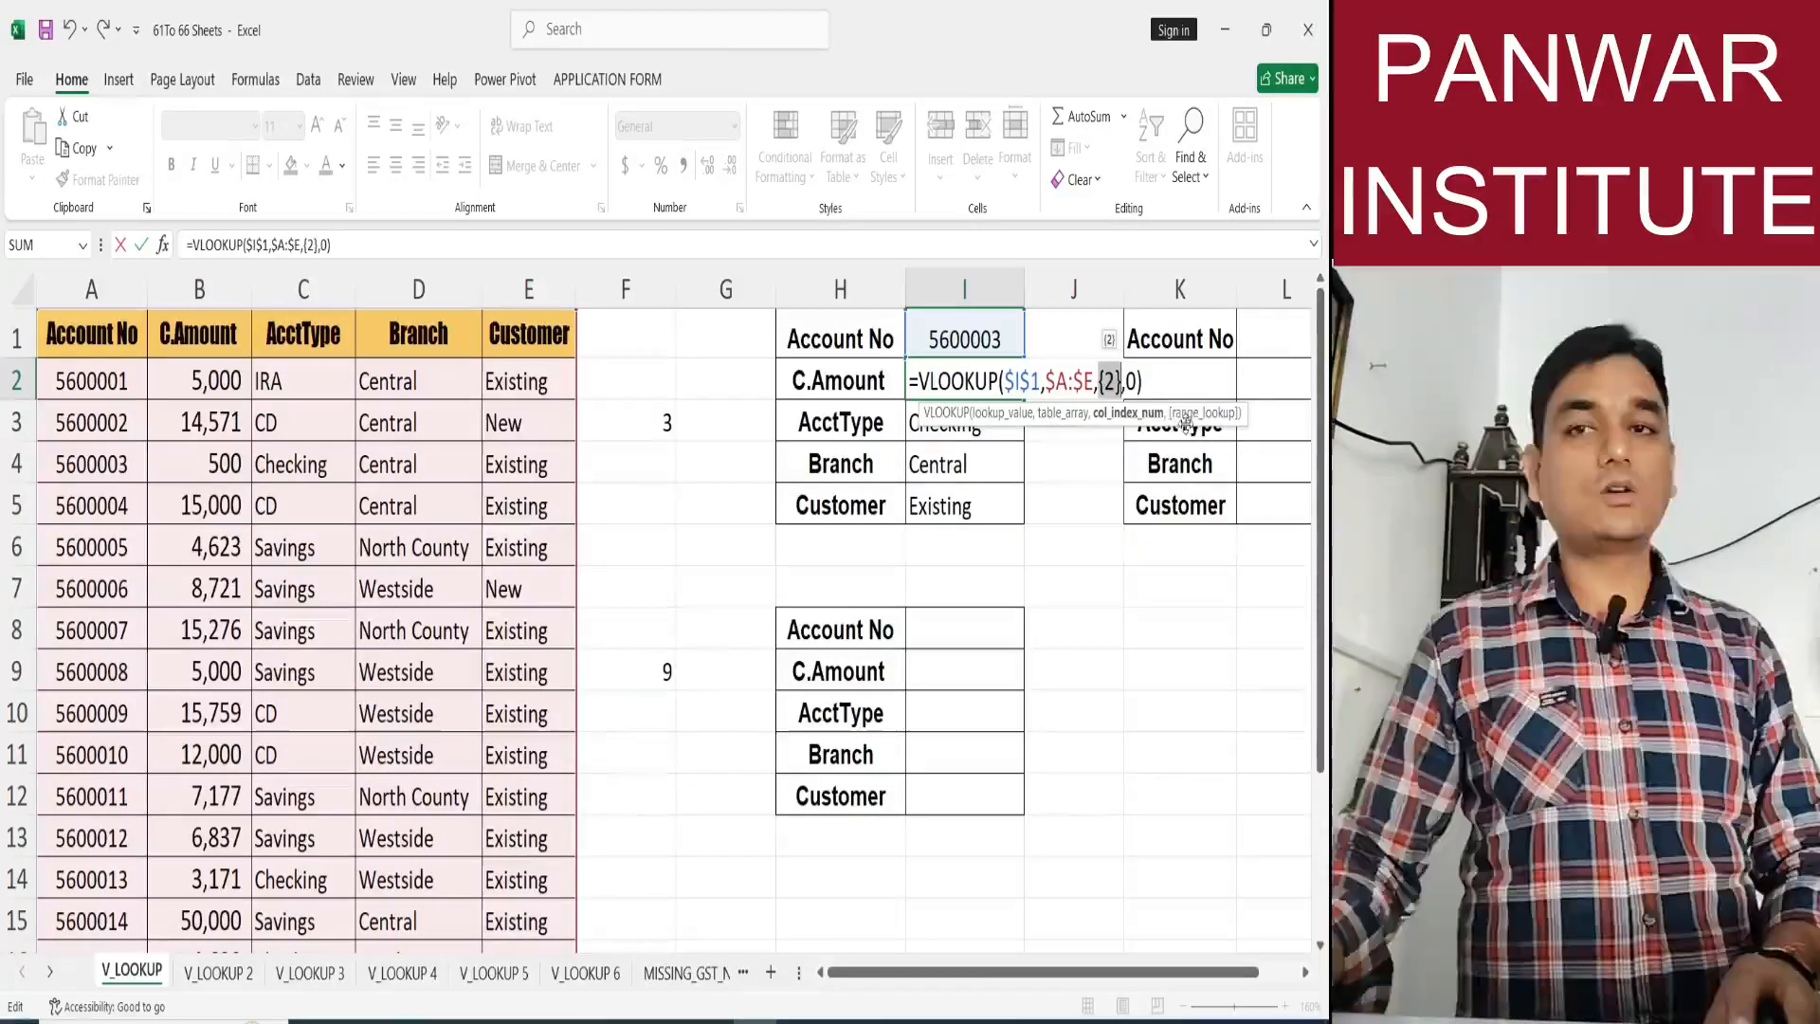
key("Escape")
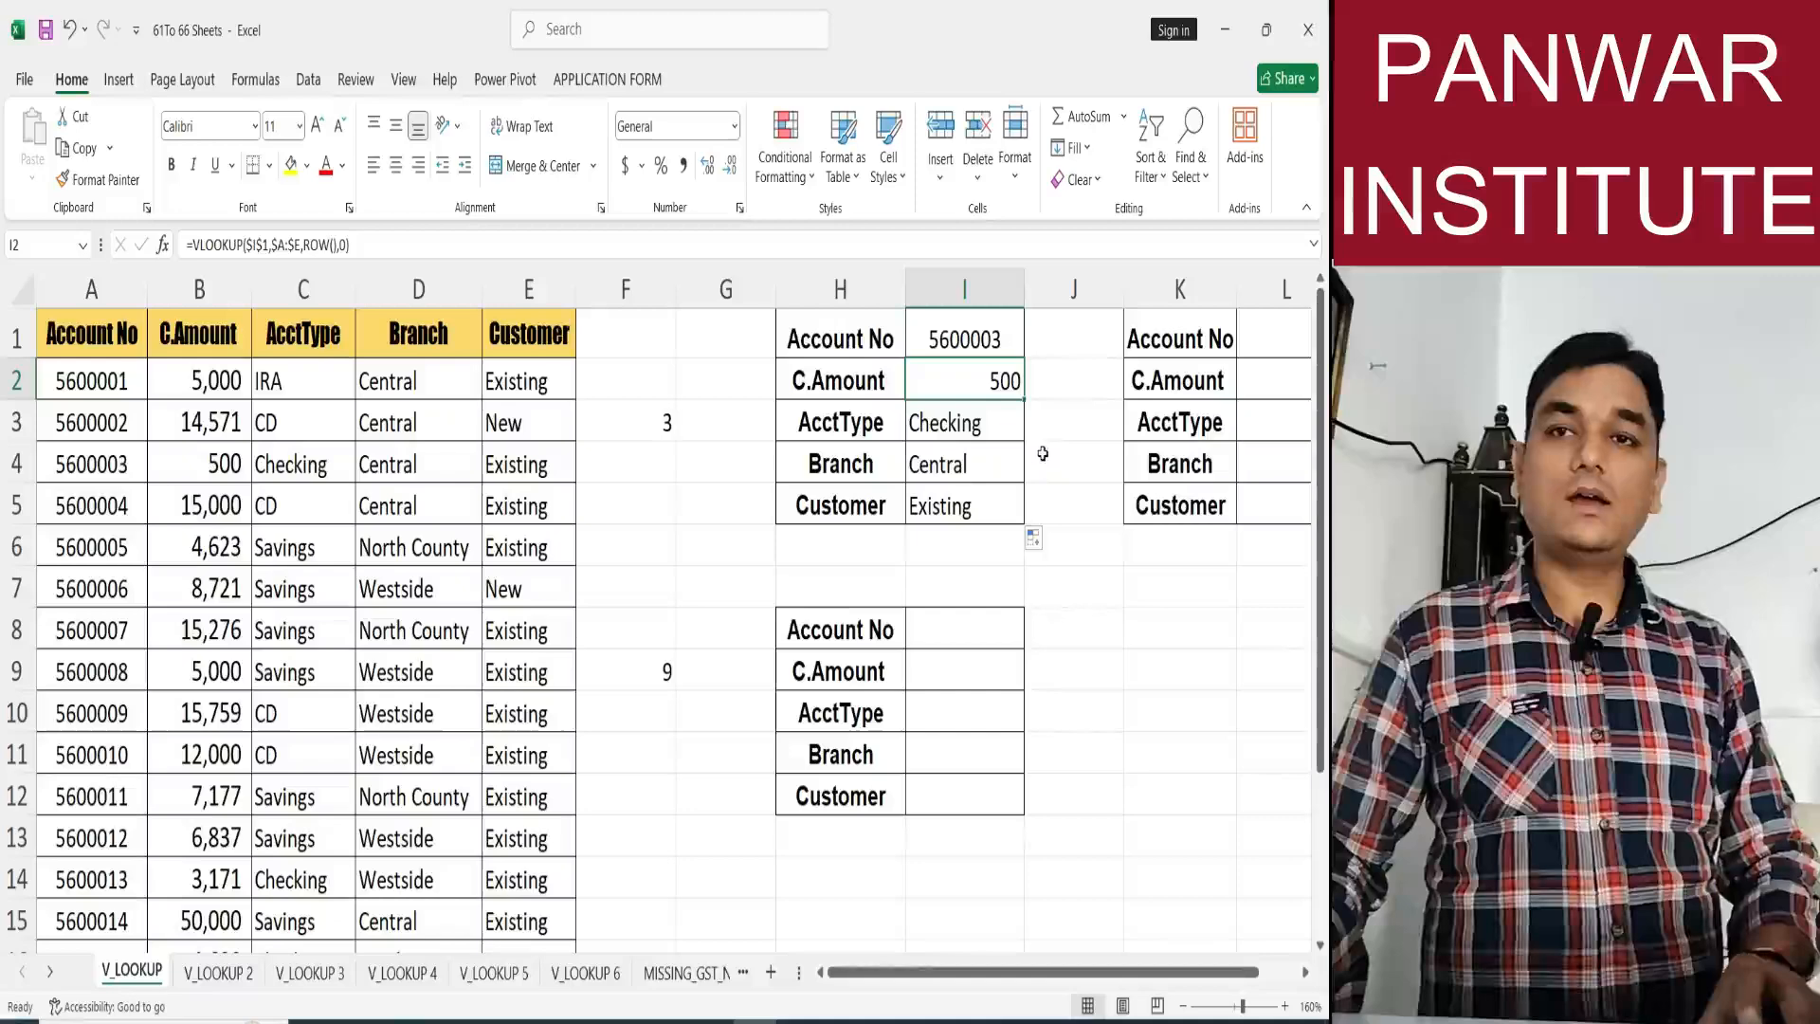
Evaluate only the ROW() part of the AcctType formula in I3, and leave the cell without keeping the change.
key("Down")
key("F2")
key("Left")
key("Left")
key("Left")
key("Left")
key("Left")
key("Left")
key("Left")
key("Left")
key("shift+Right")
key("shift+Right")
key("shift+Right")
key("shift+Right")
key("shift+Right")
key("shift+Right")
left_click_drag(1159, 422, 1153, 423)
key("F9")
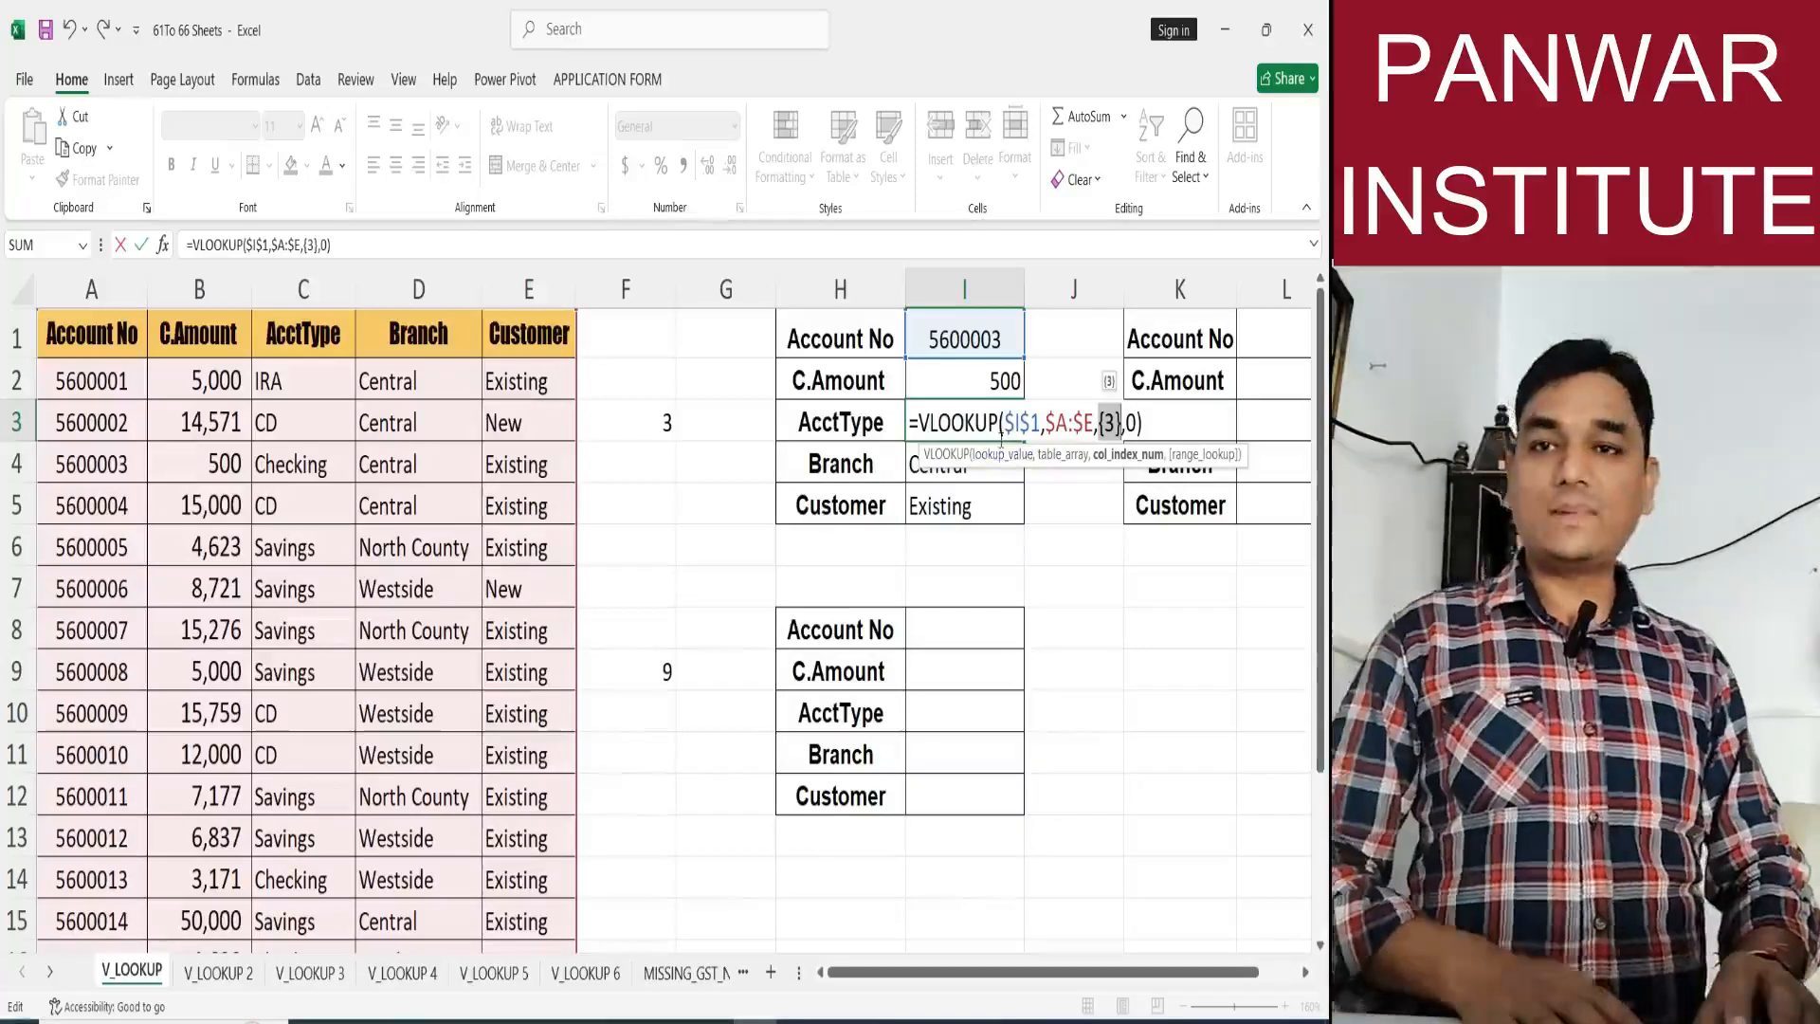
key("Escape")
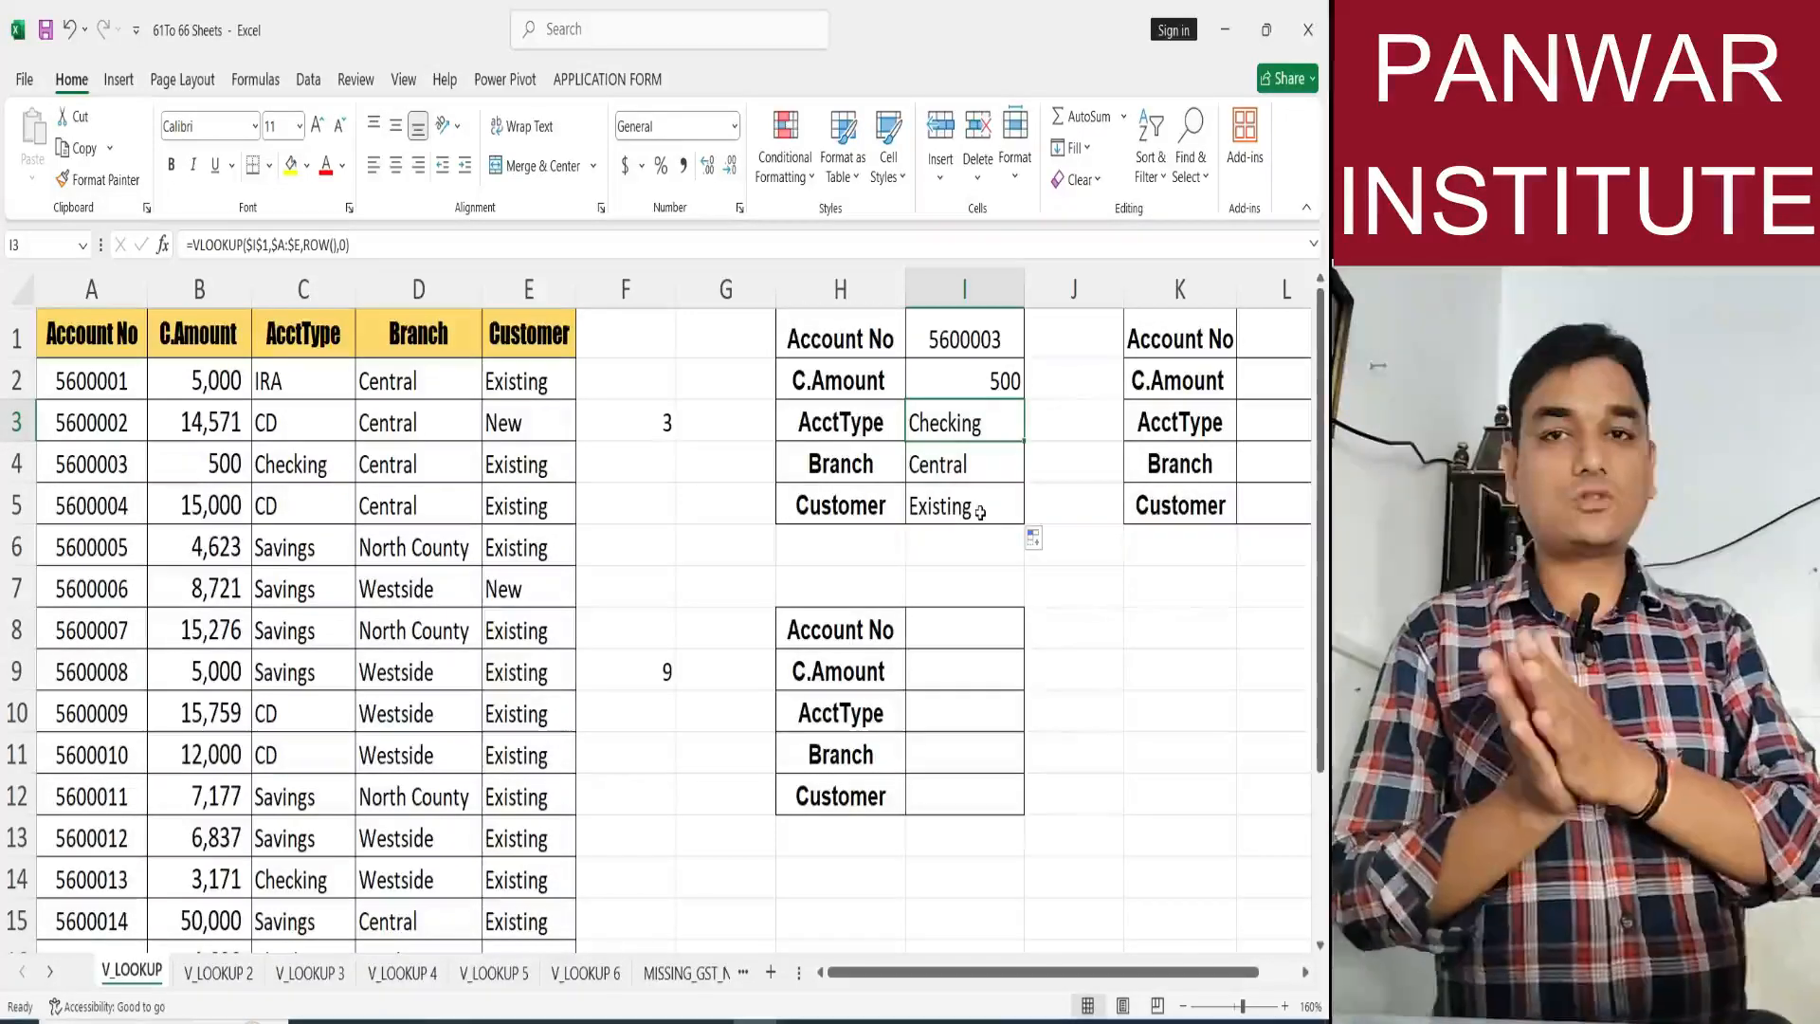
Examine the empty value cells I8:I12 of the second lookup table and the rows they occupy.
left_click_drag(975, 627, 962, 834)
left_click(960, 631)
left_click(962, 667)
left_click(963, 711)
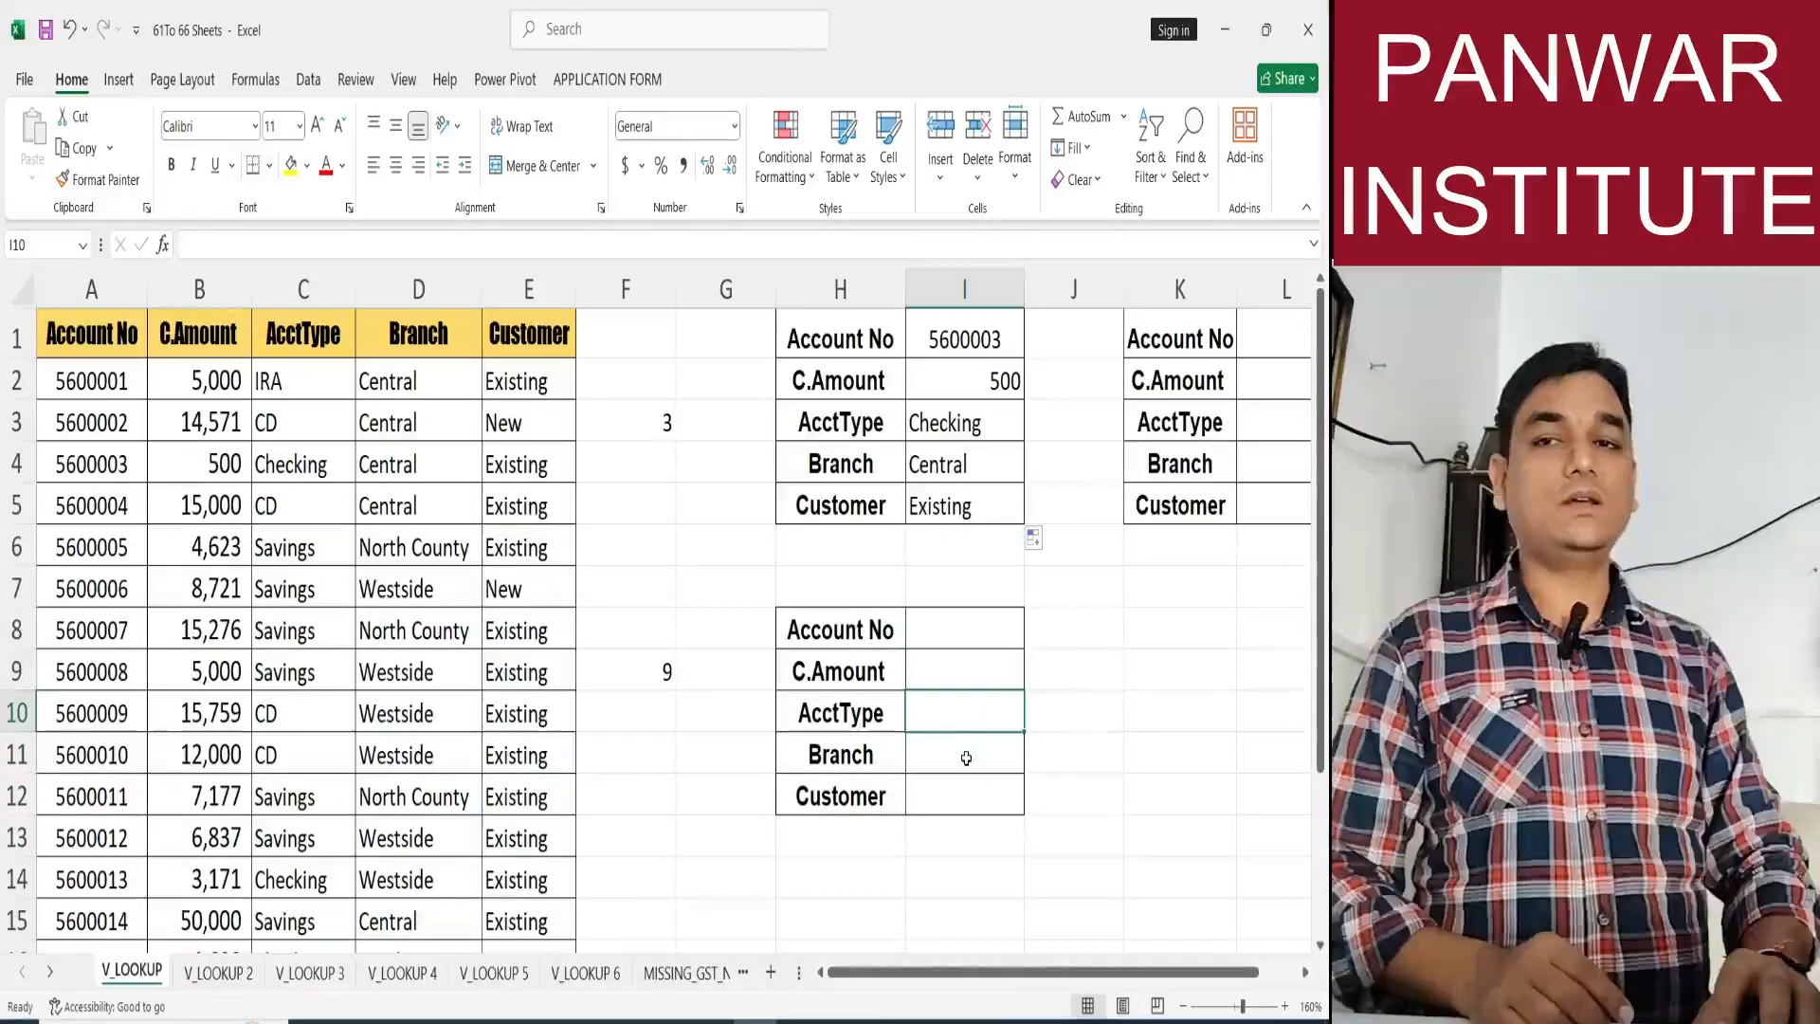
left_click(967, 756)
left_click(969, 784)
left_click_drag(966, 666, 970, 799)
left_click_drag(962, 645, 966, 804)
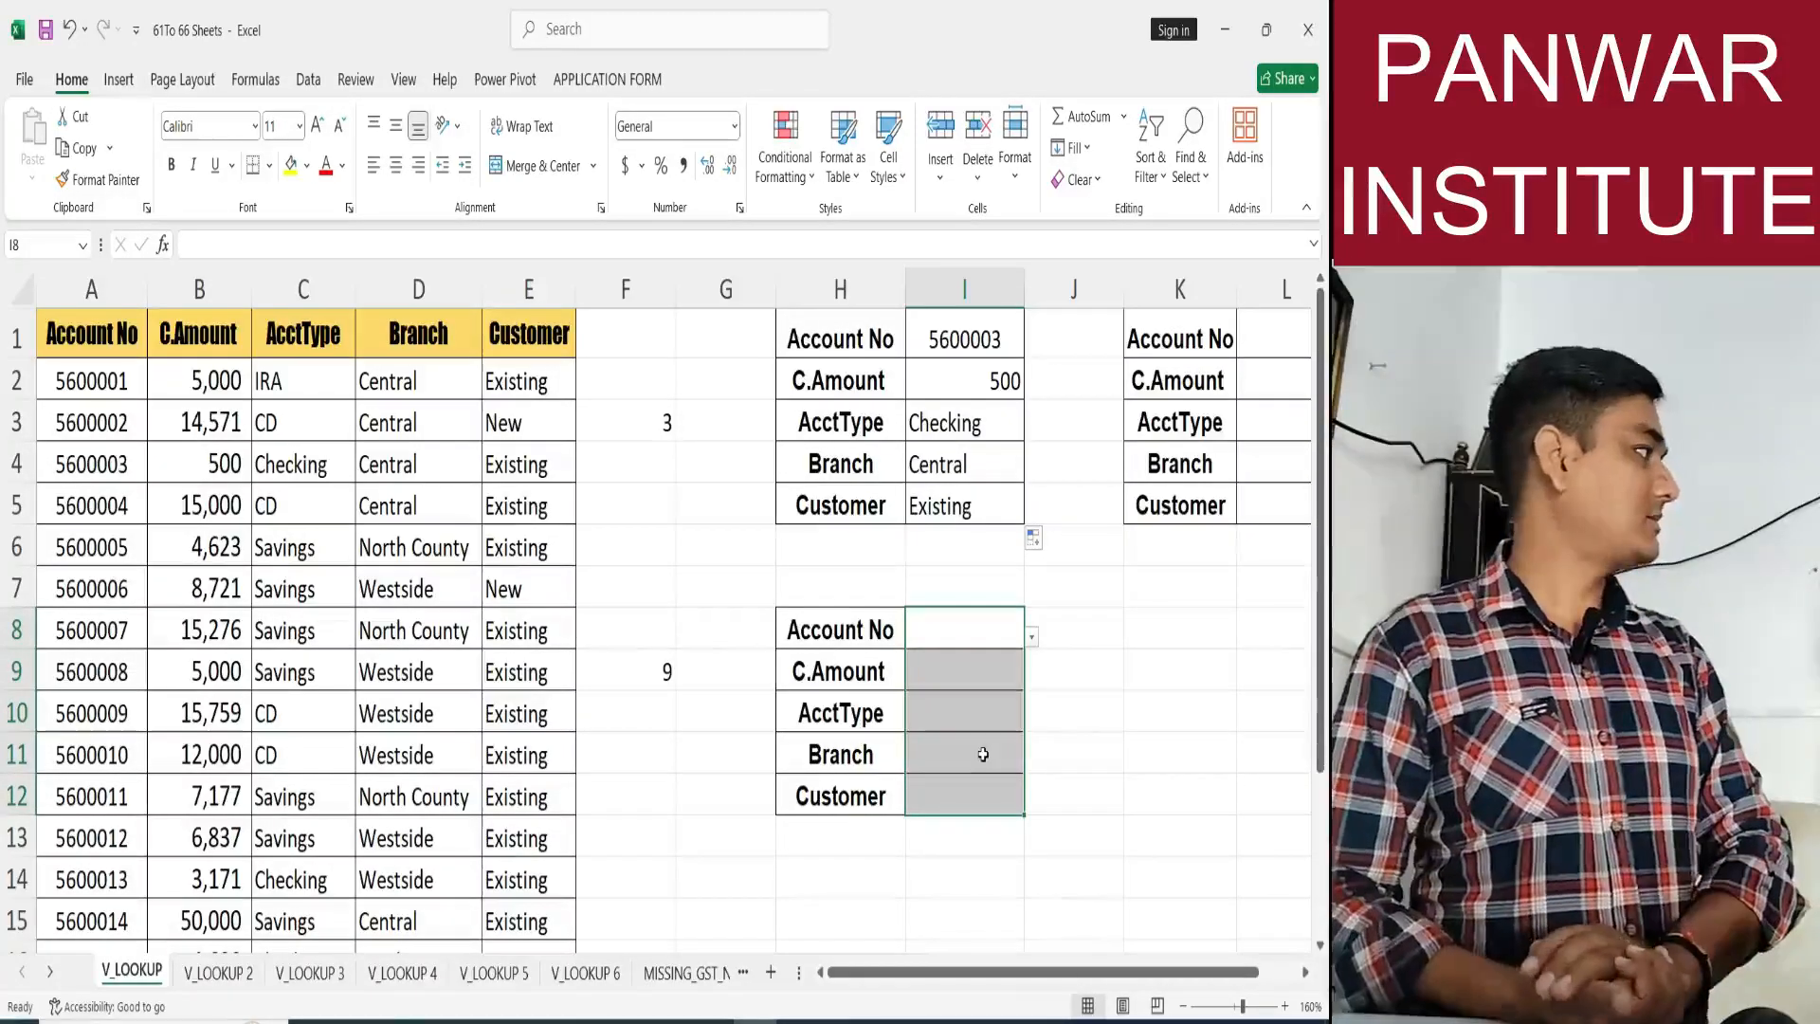